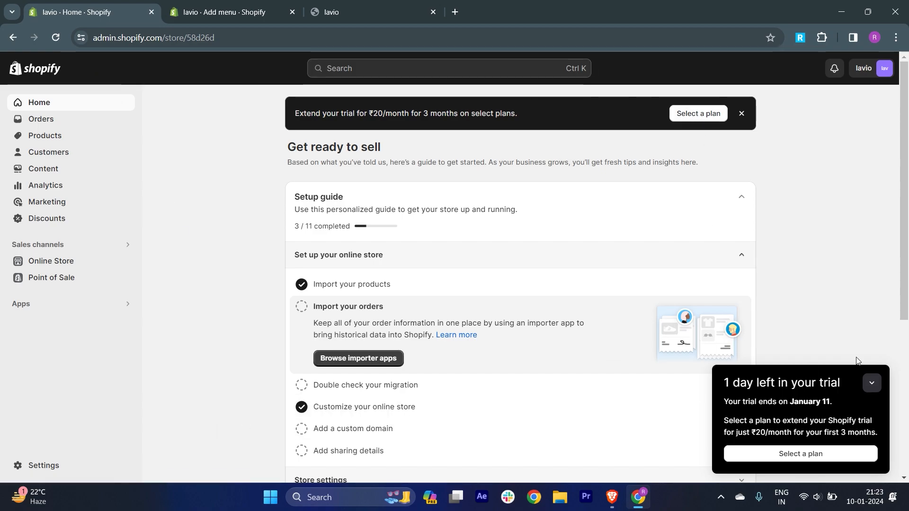
Open the form for adding a new page to the online store
{"action": "left_click", "coordinate": [872, 383]}
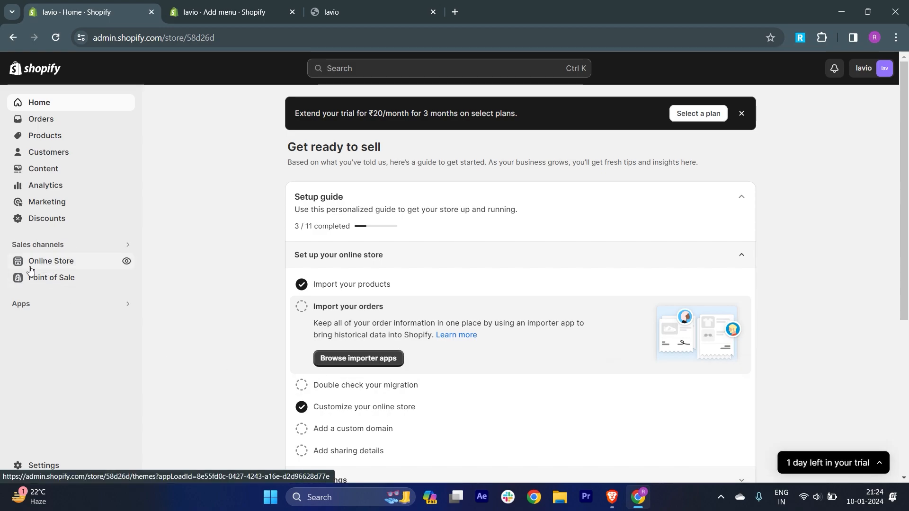
{"action": "left_click", "coordinate": [51, 262]}
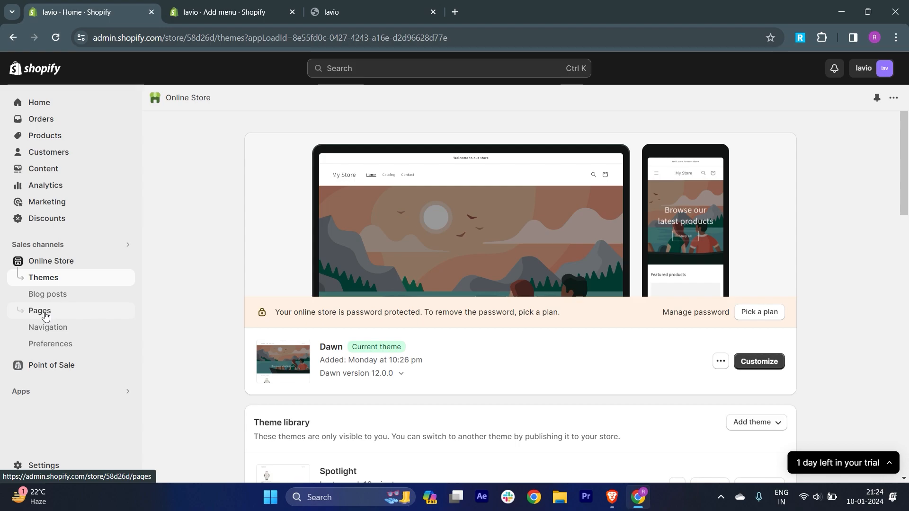
{"action": "left_click", "coordinate": [45, 316]}
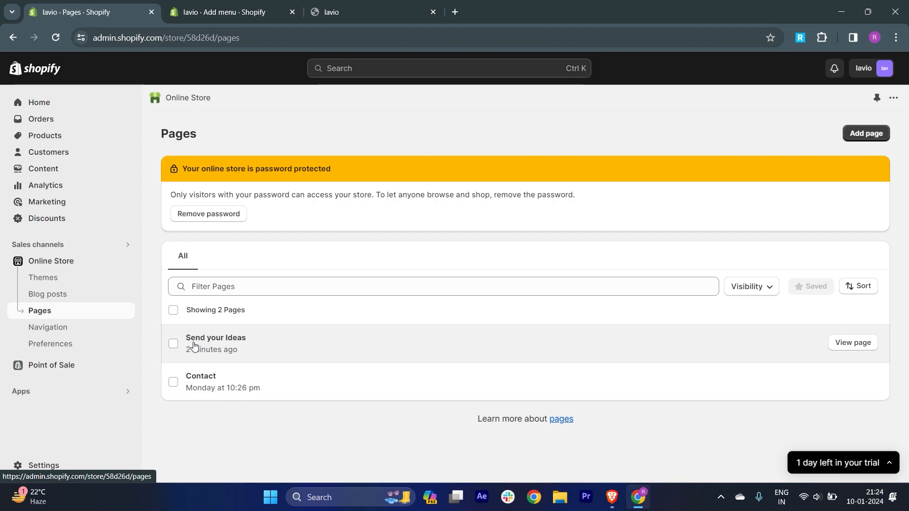
{"action": "left_click", "coordinate": [858, 135]}
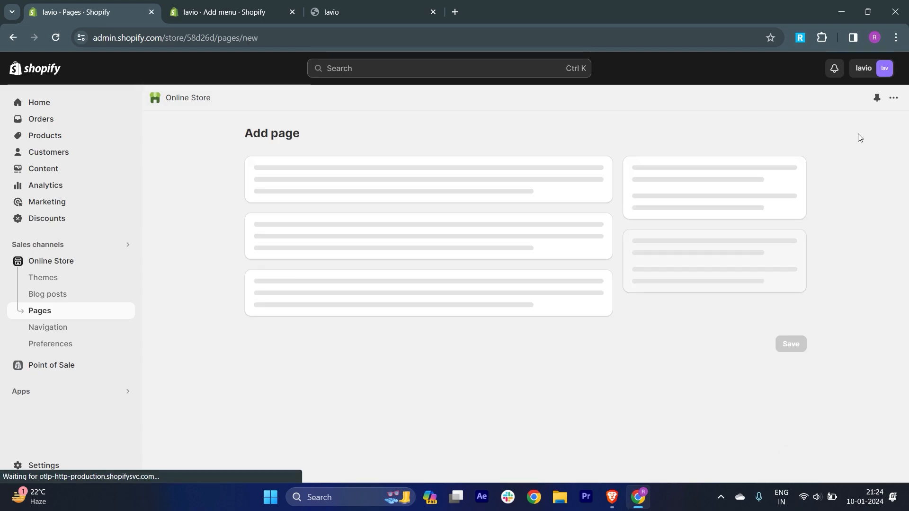
{"action": "left_click", "coordinate": [7, 38]}
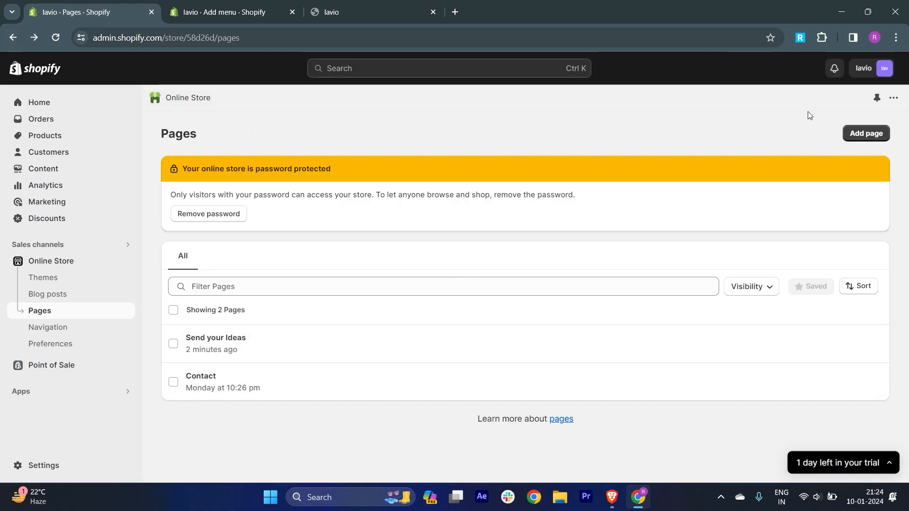
{"action": "left_click", "coordinate": [857, 133]}
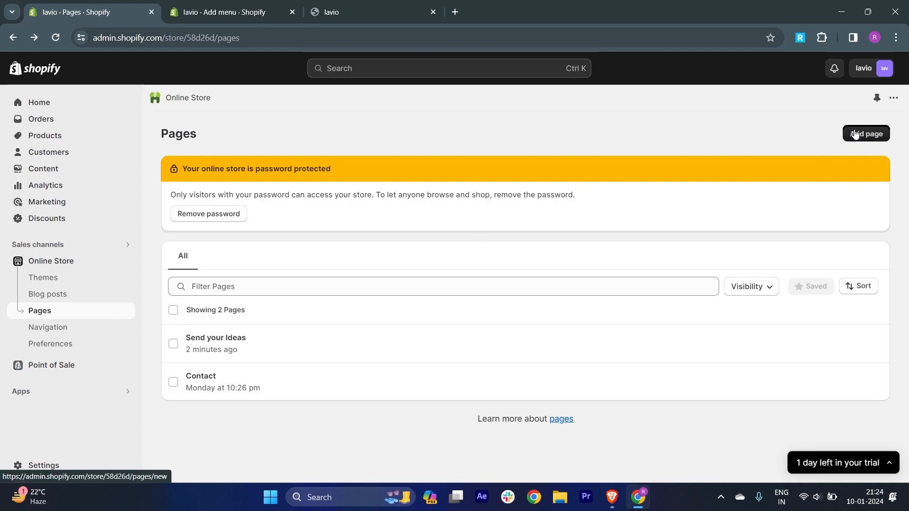
Title the page "Send your Art", leave its content empty with the Default page template, and save it
{"action": "left_click", "coordinate": [423, 188]}
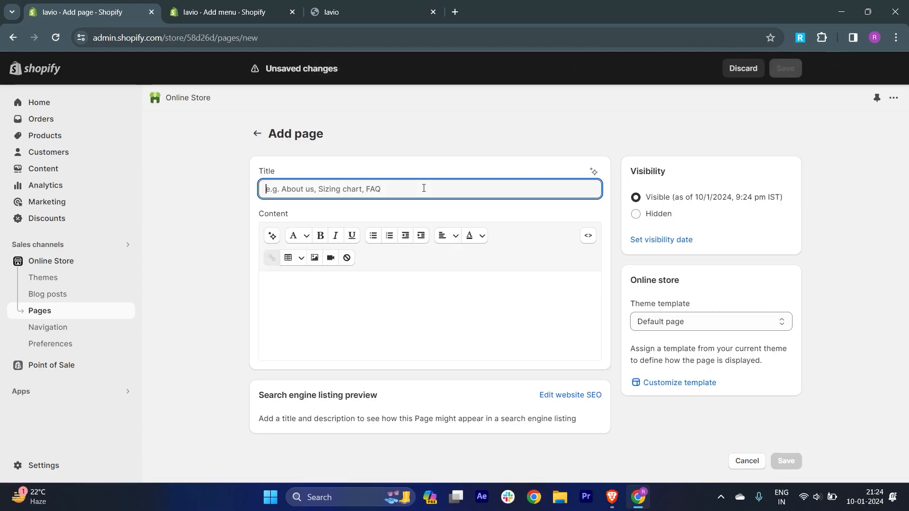
{"action": "type", "text": "Send"}
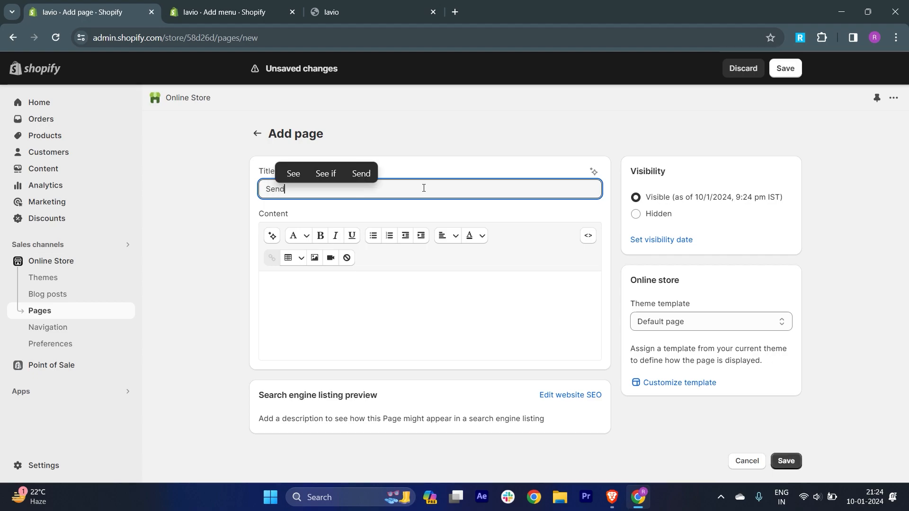
{"action": "type", "text": " your Art"}
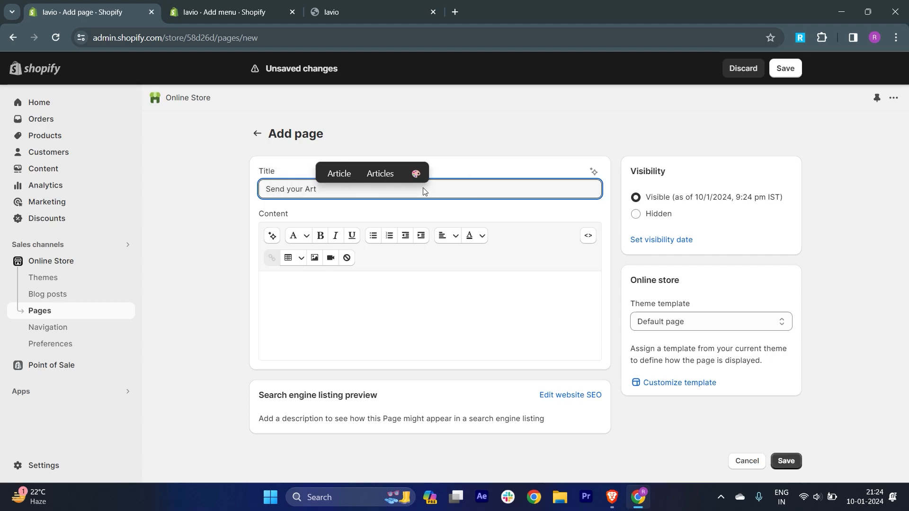
{"action": "left_click", "coordinate": [402, 294]}
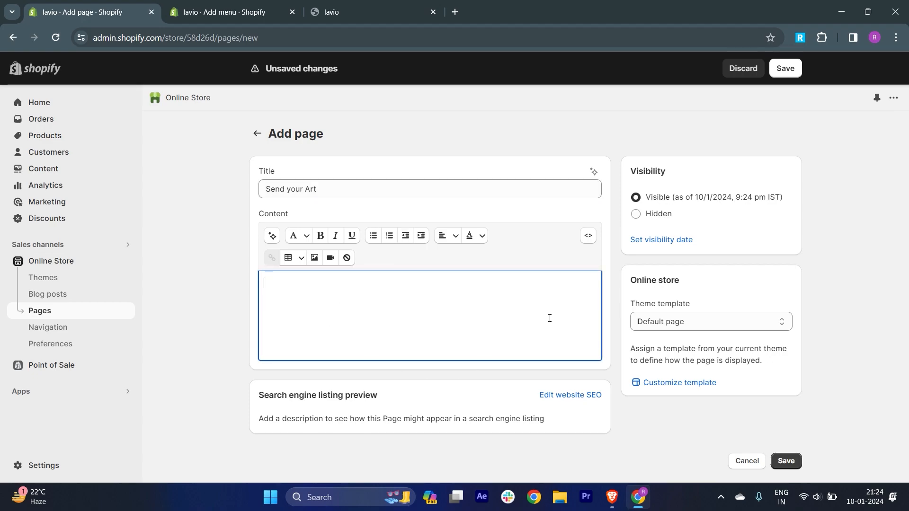
{"action": "left_click", "coordinate": [691, 325]}
{"action": "left_click", "coordinate": [692, 325]}
{"action": "left_click", "coordinate": [839, 309]}
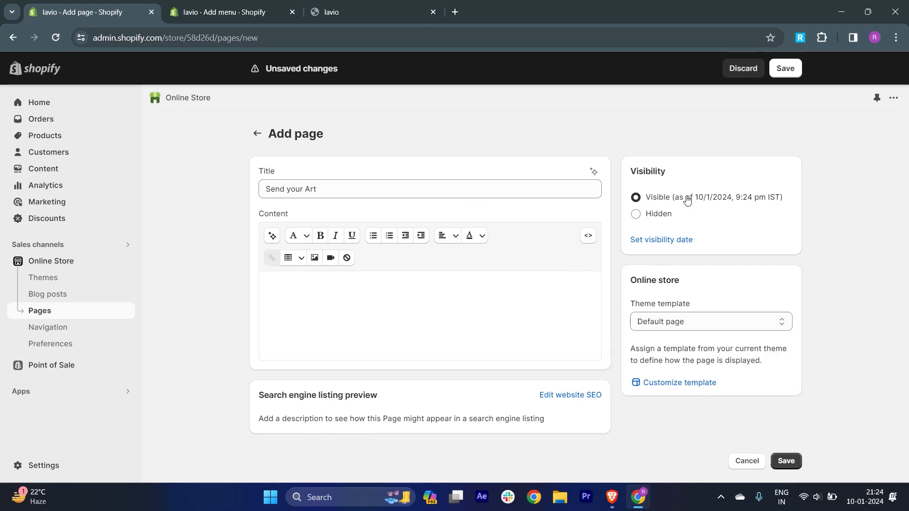
{"action": "left_click", "coordinate": [786, 461]}
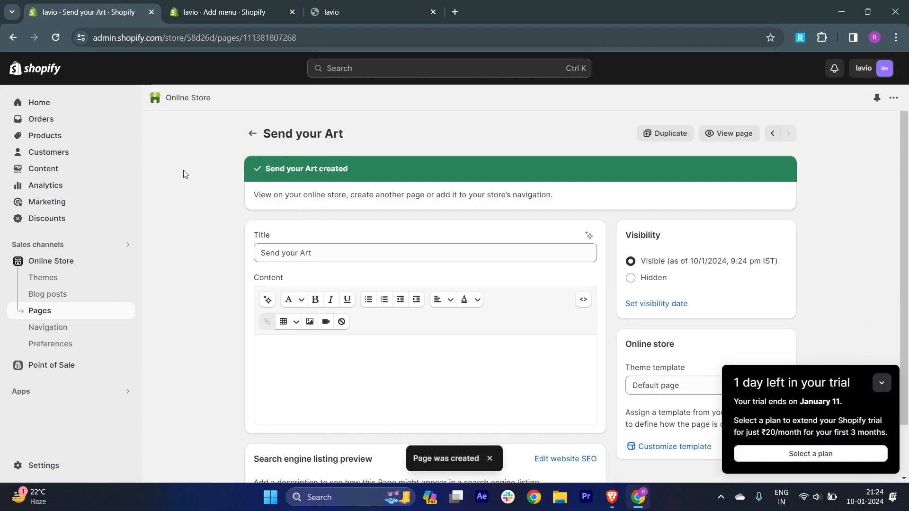
Open the online store's navigation settings and review the list of menus
{"action": "left_click", "coordinate": [32, 103]}
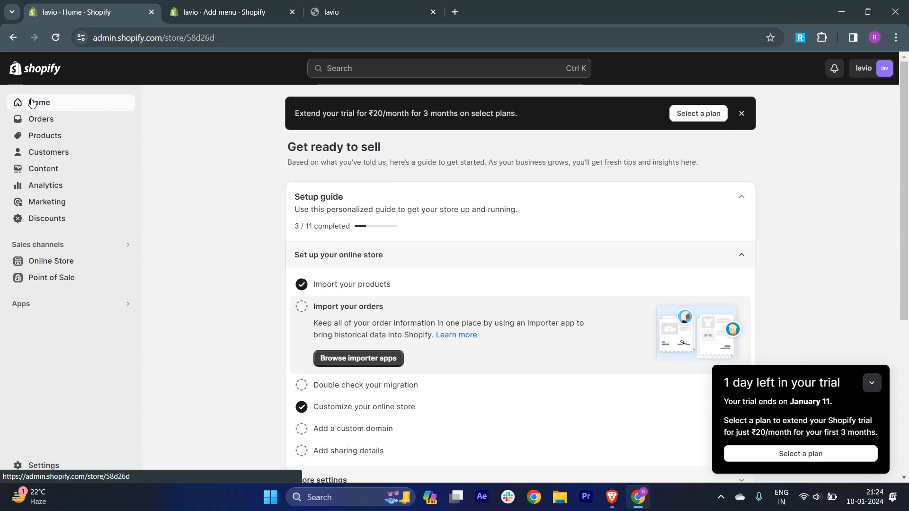
{"action": "left_click", "coordinate": [52, 263]}
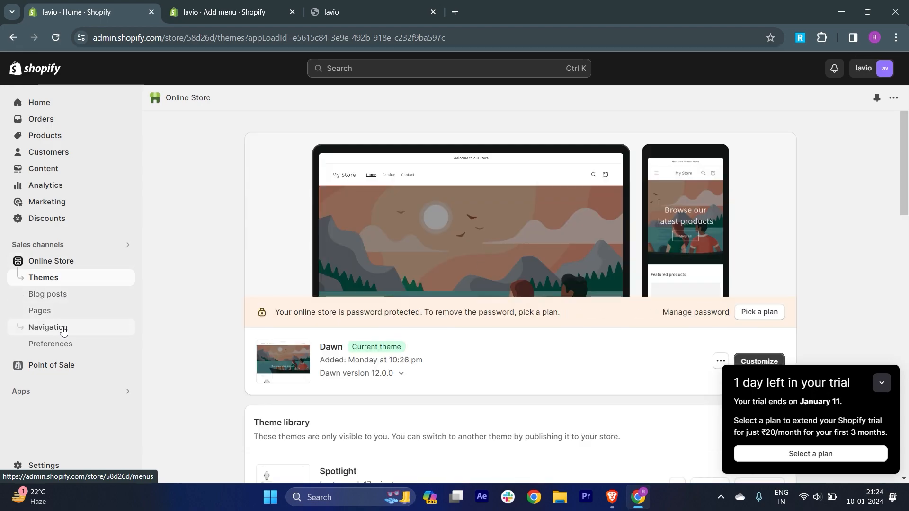
{"action": "left_click", "coordinate": [64, 330]}
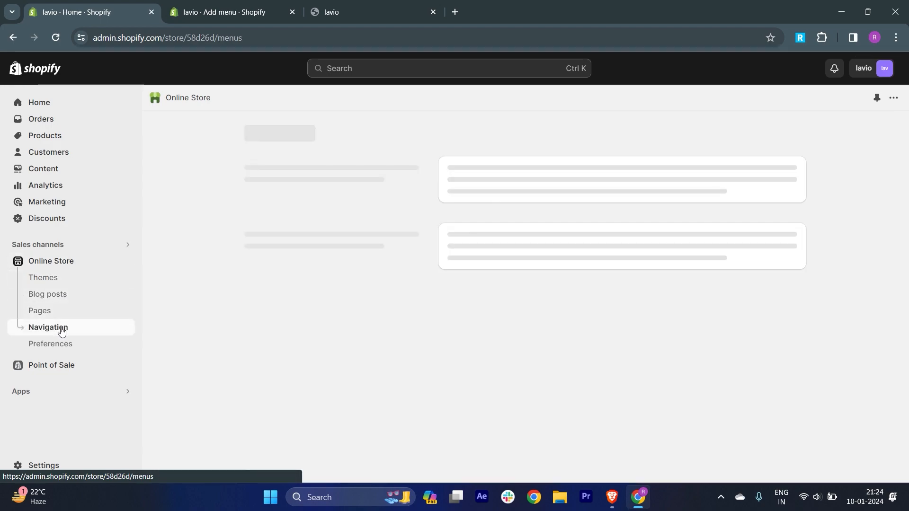
{"action": "scroll", "coordinate": [245, 376], "scroll_direction": "down", "scroll_amount": 1}
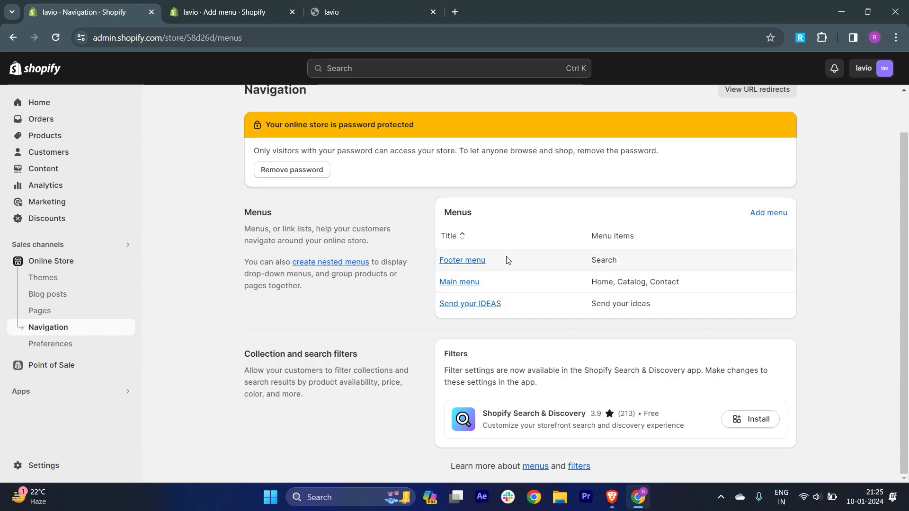
Examine the live storefront's header menu and check where its Contact link leads
{"action": "left_click", "coordinate": [339, 12]}
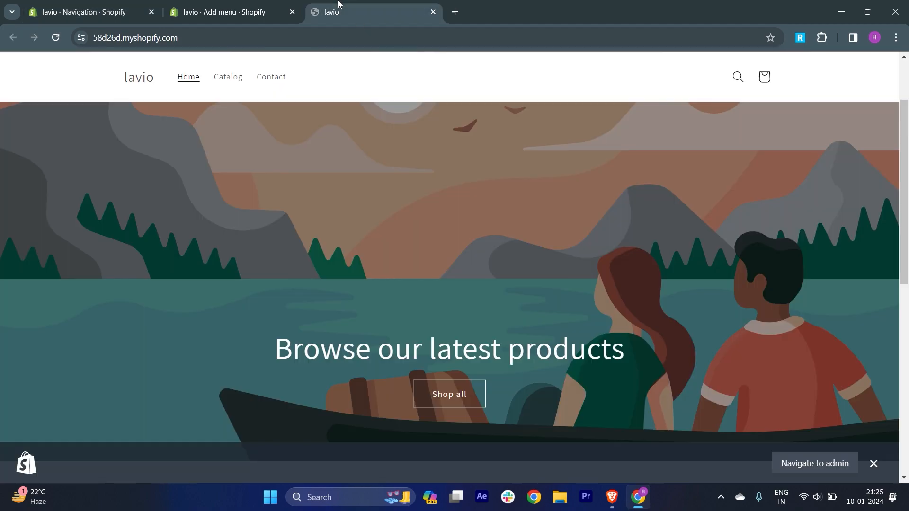
{"action": "scroll", "coordinate": [239, 140], "scroll_direction": "up", "scroll_amount": 2}
{"action": "left_click_drag", "start_coordinate": [80, 91], "coordinate": [242, 118]}
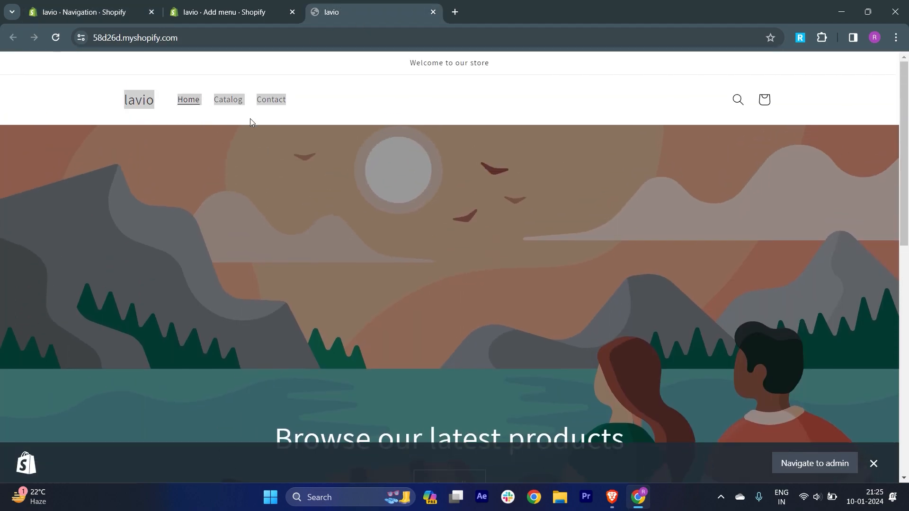
{"action": "left_click", "coordinate": [311, 104]}
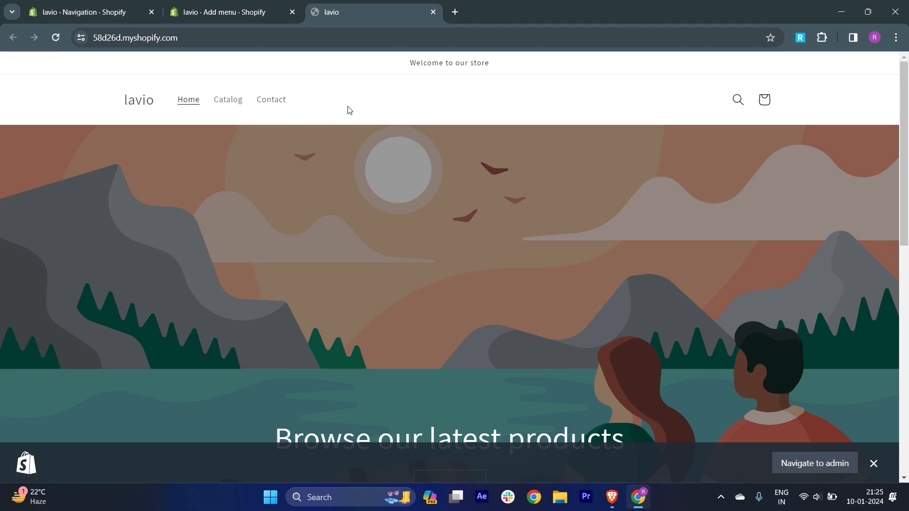
{"action": "left_click", "coordinate": [272, 99]}
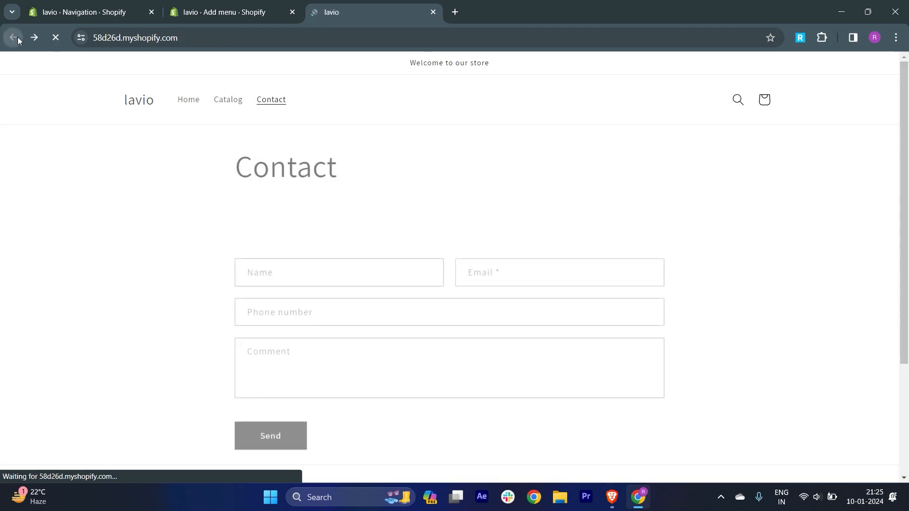
{"action": "left_click", "coordinate": [13, 37]}
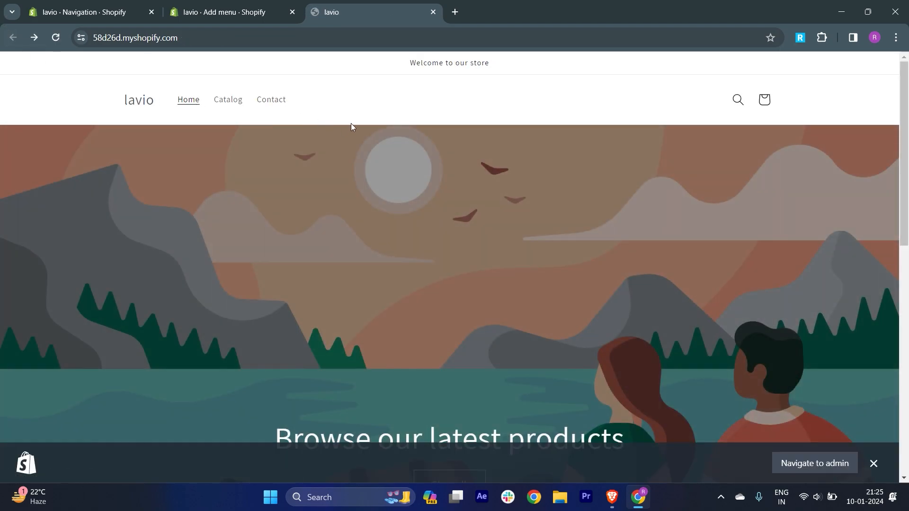
Compare the menus list with the storefront and inspect the home page's footer area, dismissing the admin bar
{"action": "left_click", "coordinate": [85, 12]}
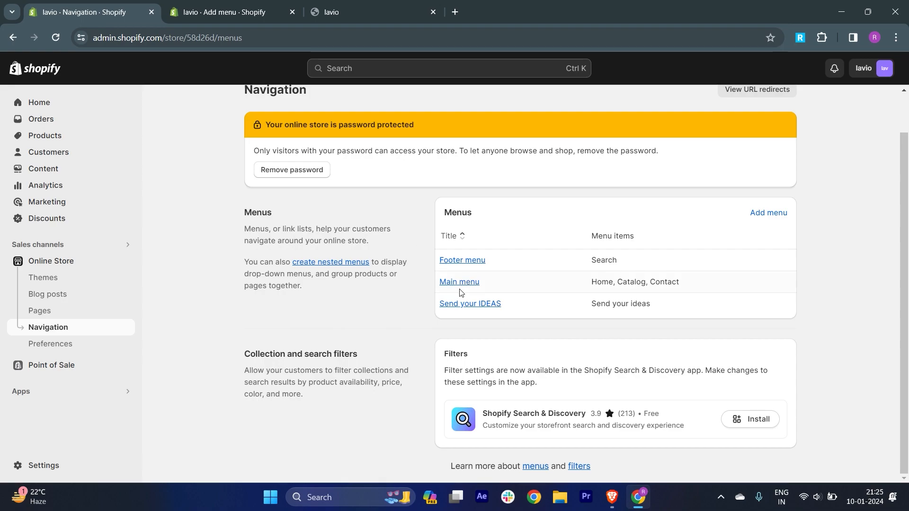
{"action": "left_click", "coordinate": [244, 4]}
{"action": "left_click", "coordinate": [322, 17]}
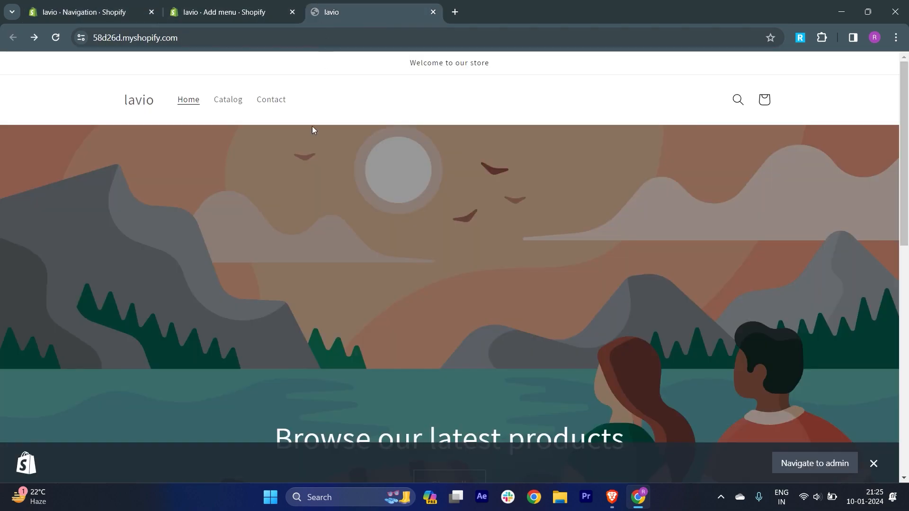
{"action": "scroll", "coordinate": [317, 118], "scroll_direction": "down", "scroll_amount": 10}
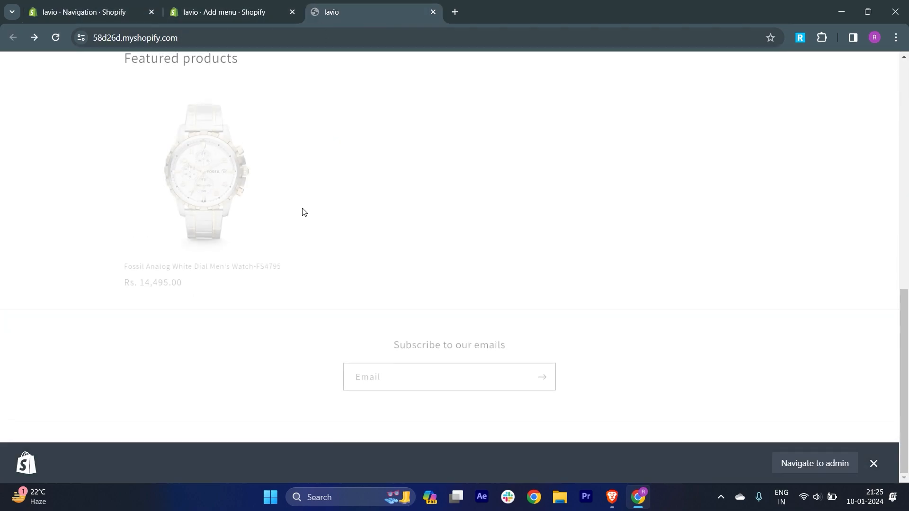
{"action": "left_click", "coordinate": [873, 463]}
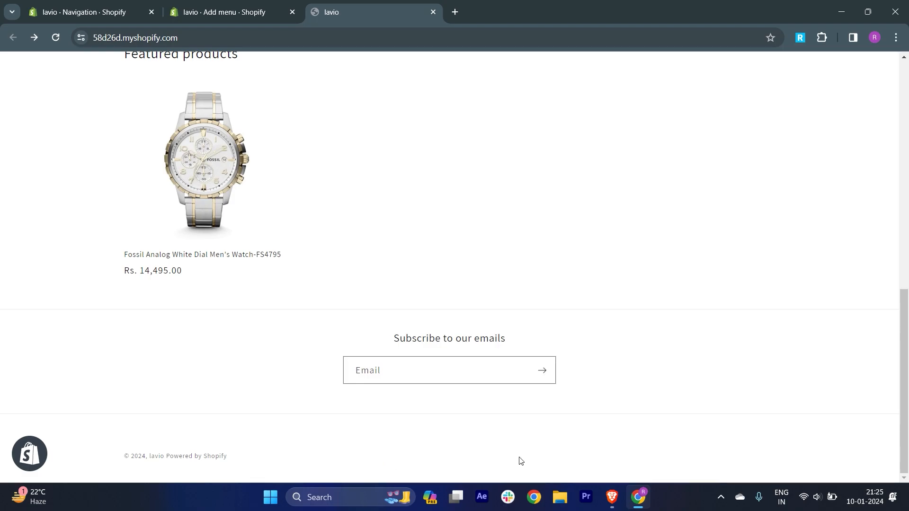
Start a new item named "Send art" in the store's Main menu
{"action": "left_click", "coordinate": [90, 11]}
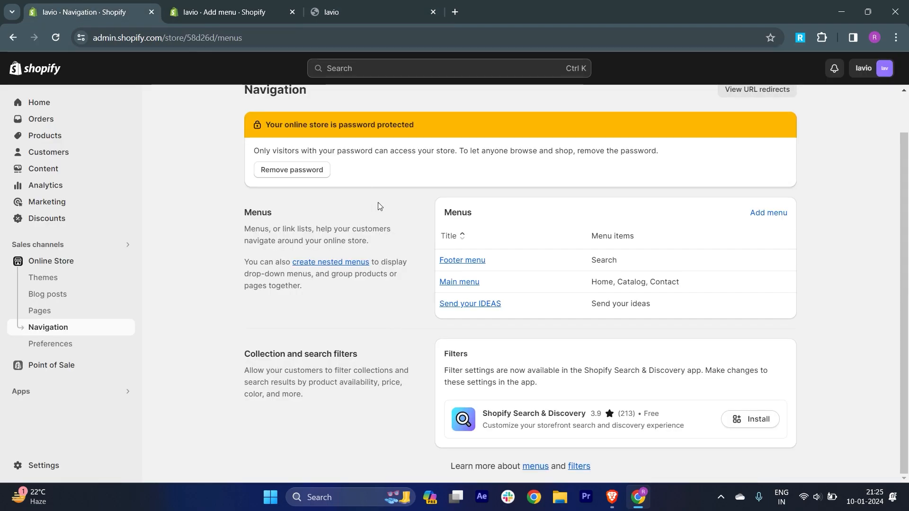
{"action": "left_click", "coordinate": [471, 283]}
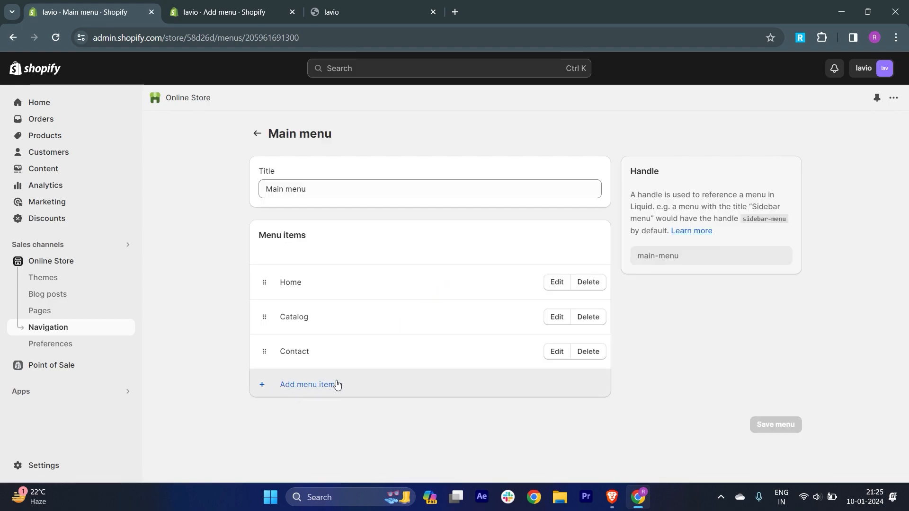
{"action": "left_click", "coordinate": [317, 389]}
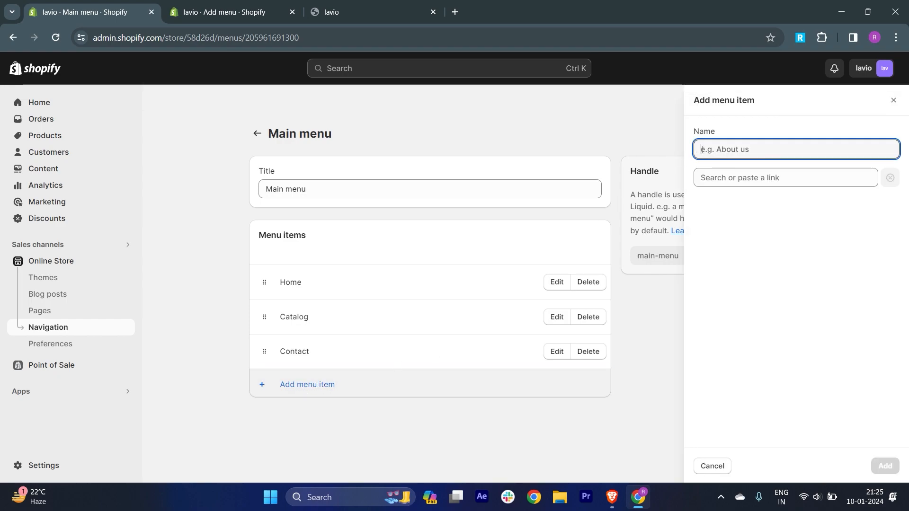
{"action": "type", "text": "Send"}
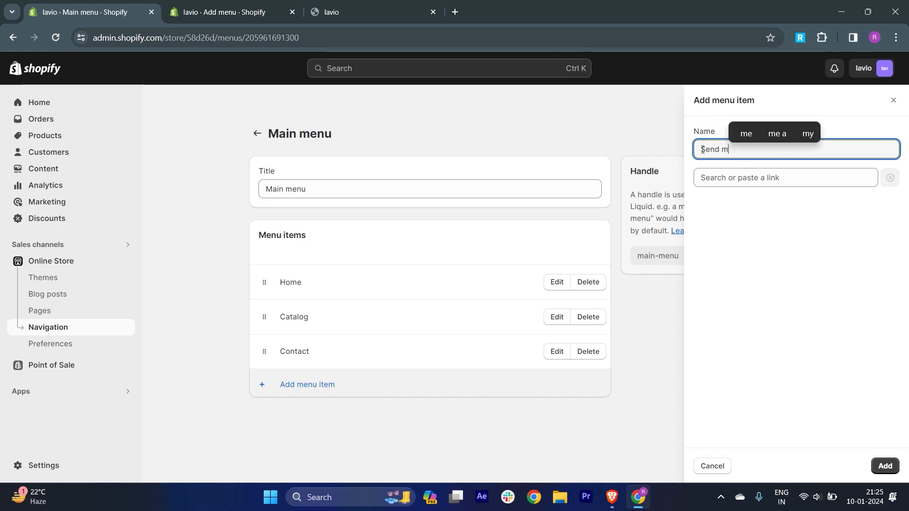
{"action": "type", "text": " art"}
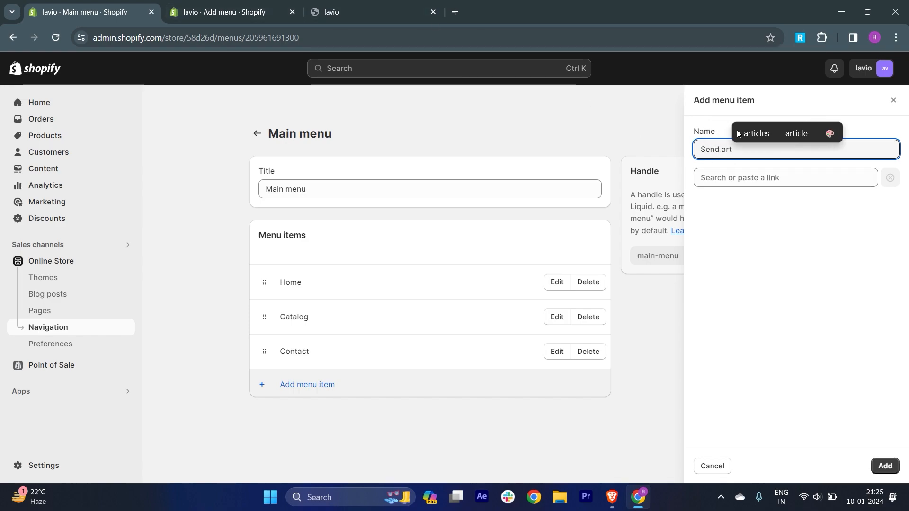
Link the new menu item to the "Send your Art" page, add it and save the Main menu
{"action": "left_click", "coordinate": [786, 177]}
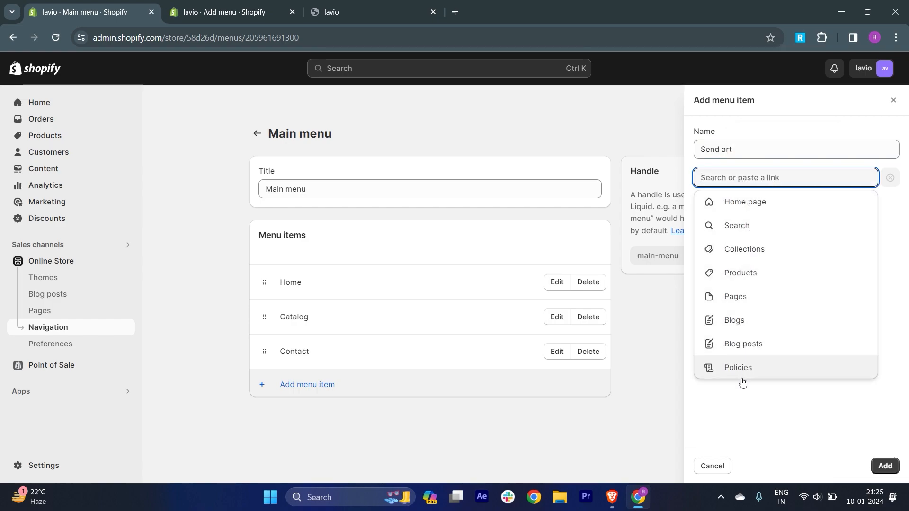
{"action": "left_click", "coordinate": [734, 297]}
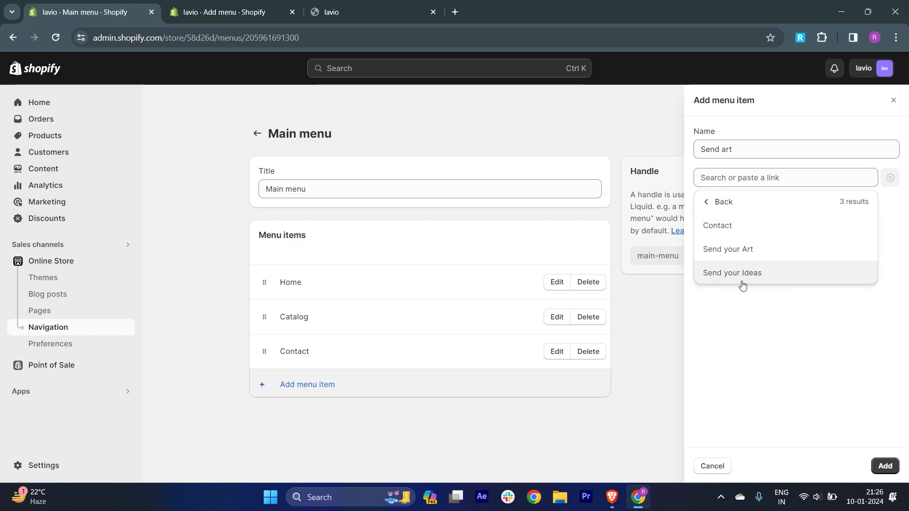
{"action": "left_click", "coordinate": [730, 255]}
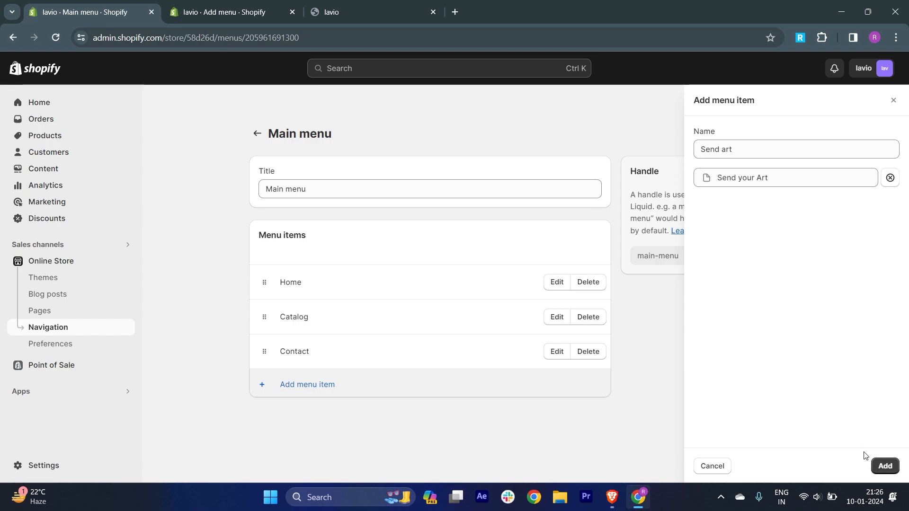
{"action": "left_click", "coordinate": [880, 465]}
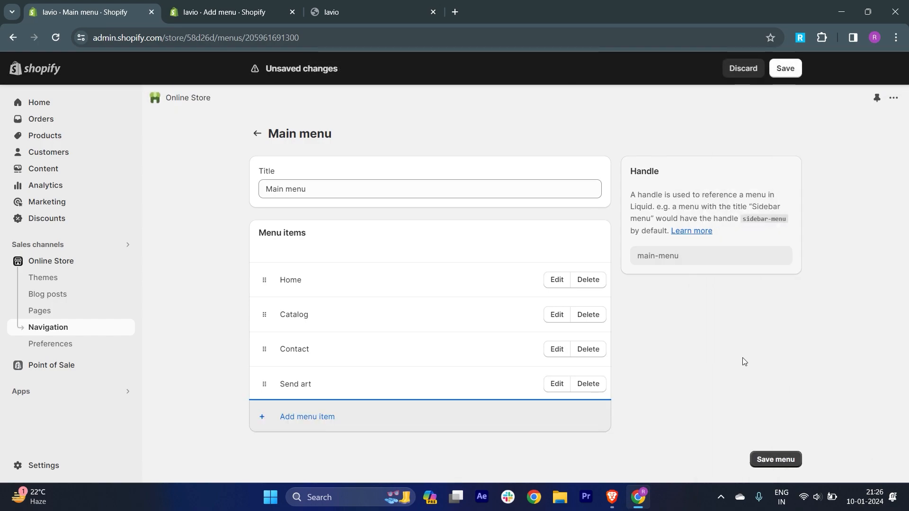
{"action": "left_click", "coordinate": [788, 68]}
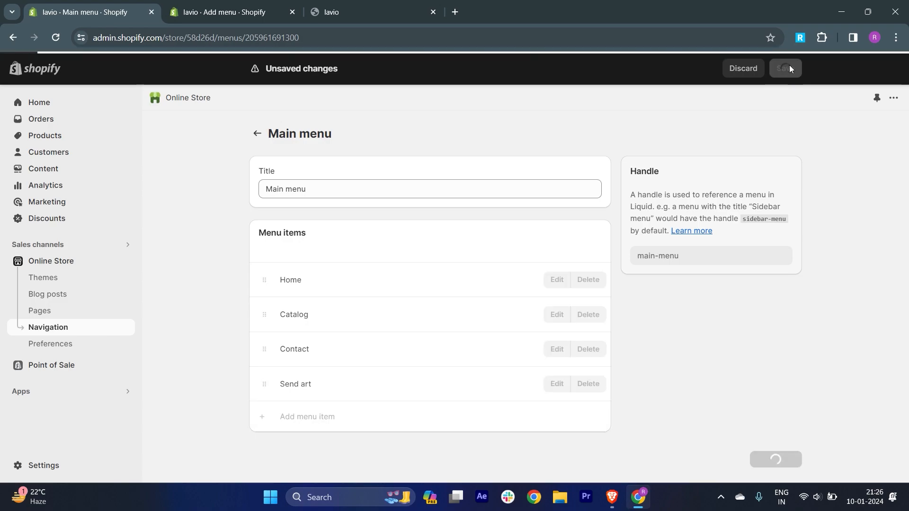
Reload the storefront's home page and check its header menu against the items saved in the Main menu
{"action": "left_click", "coordinate": [373, 6]}
{"action": "scroll", "coordinate": [363, 183], "scroll_direction": "up", "scroll_amount": 5}
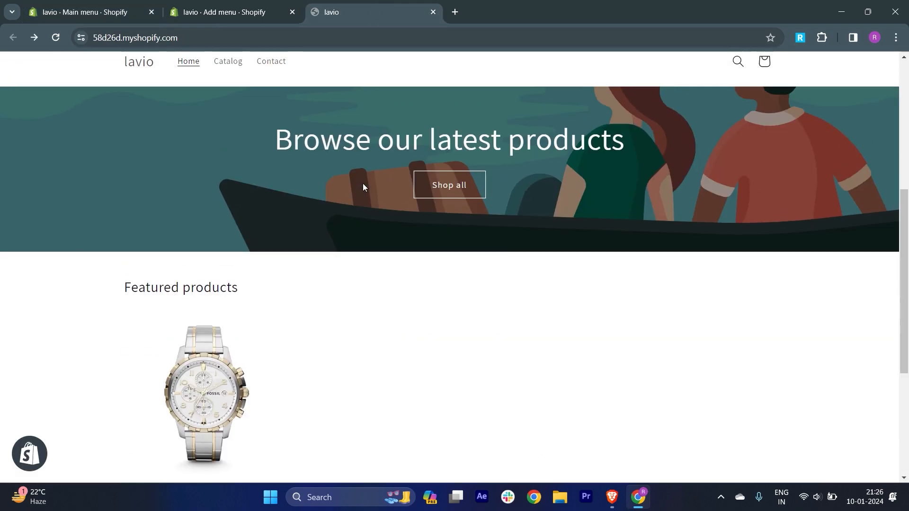
{"action": "scroll", "coordinate": [363, 188], "scroll_direction": "up", "scroll_amount": 5}
{"action": "left_click", "coordinate": [58, 38]}
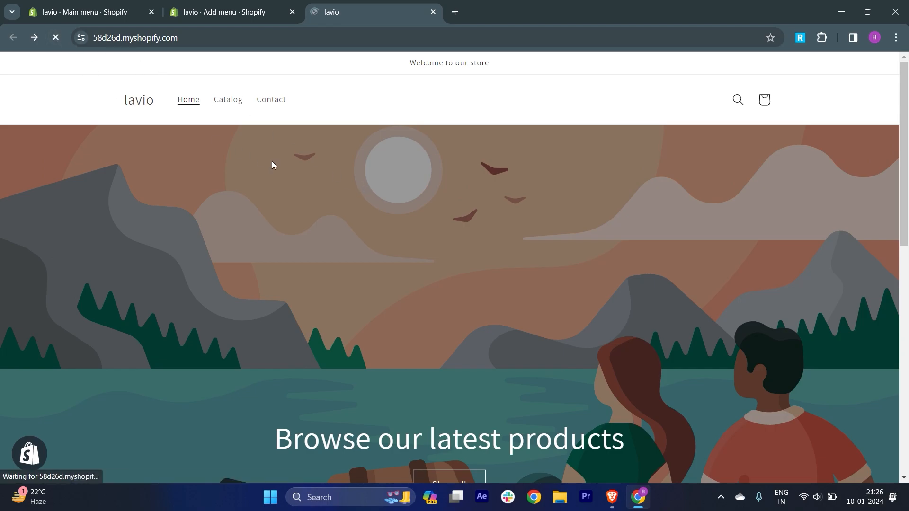
{"action": "scroll", "coordinate": [274, 162], "scroll_direction": "down", "scroll_amount": 10}
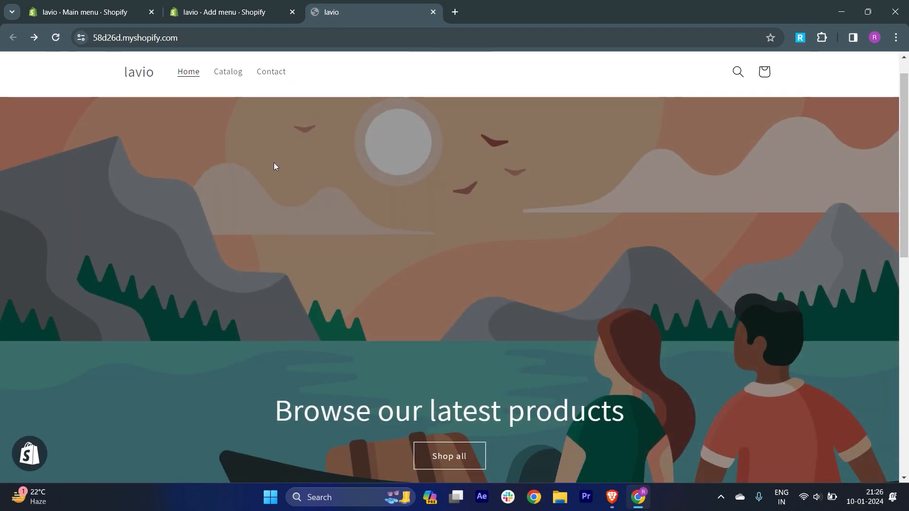
{"action": "scroll", "coordinate": [273, 166], "scroll_direction": "down", "scroll_amount": 1}
{"action": "scroll", "coordinate": [273, 163], "scroll_direction": "up", "scroll_amount": 10}
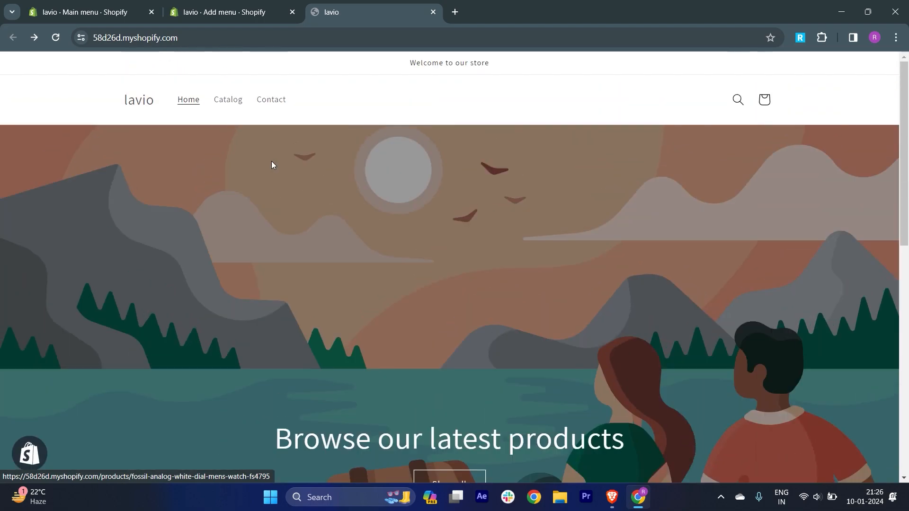
{"action": "left_click", "coordinate": [211, 5]}
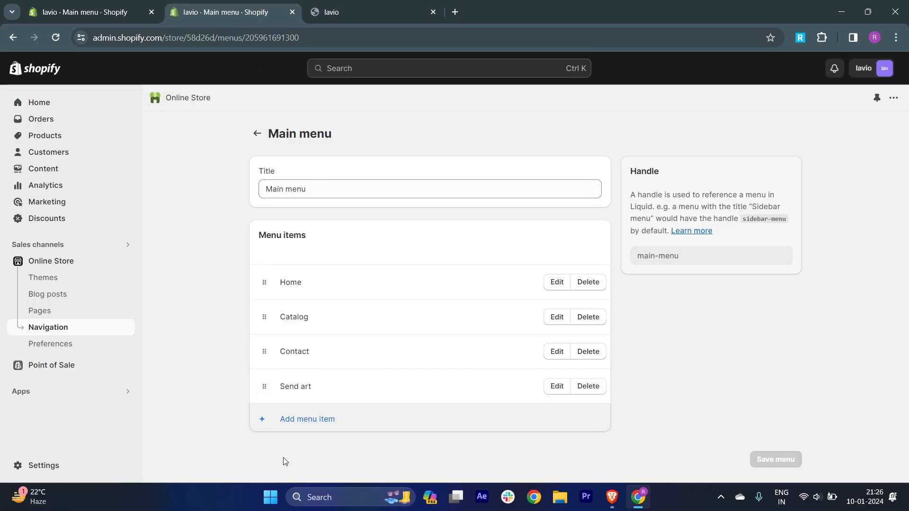
{"action": "left_click", "coordinate": [338, 6]}
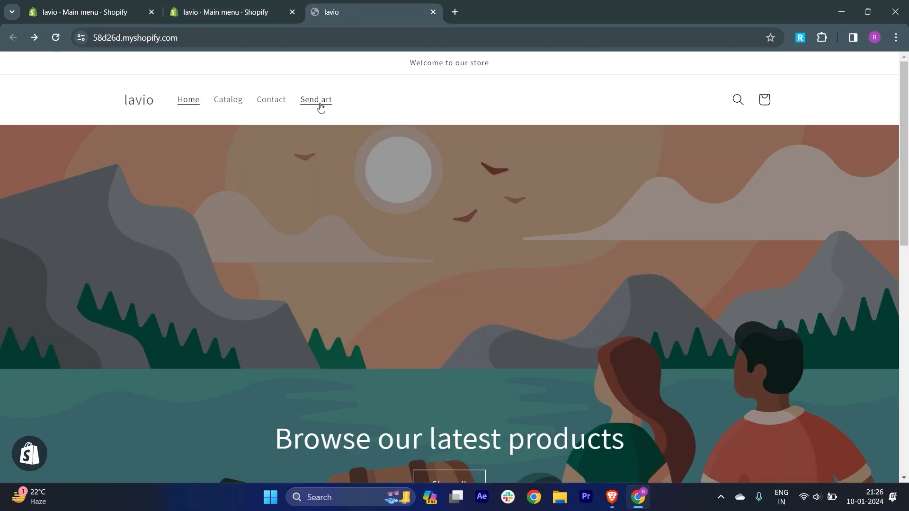
Recheck the Send art item in the Main menu, then reload the storefront and follow its Send art link
{"action": "left_click", "coordinate": [243, 5]}
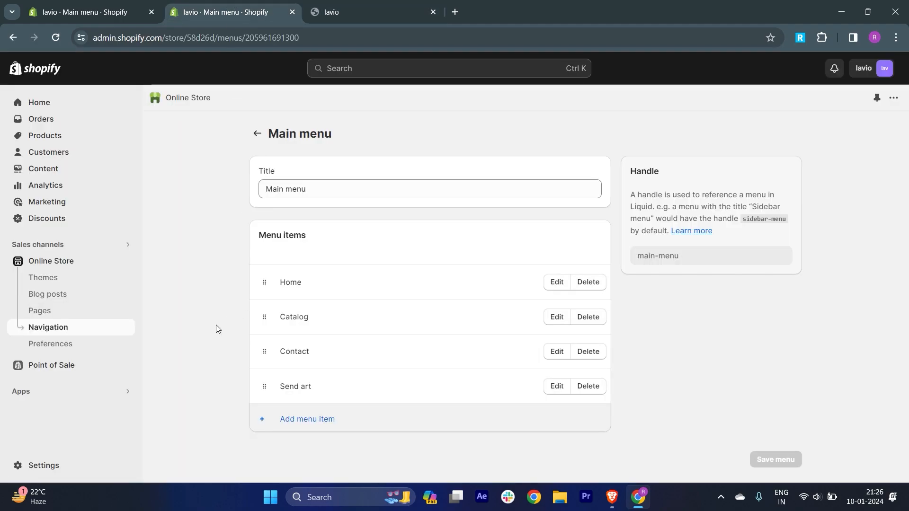
{"action": "mouse_move", "coordinate": [266, 389]}
{"action": "left_mouse_down"}
{"action": "mouse_move", "coordinate": [266, 319]}
{"action": "mouse_move", "coordinate": [269, 400]}
{"action": "left_mouse_up"}
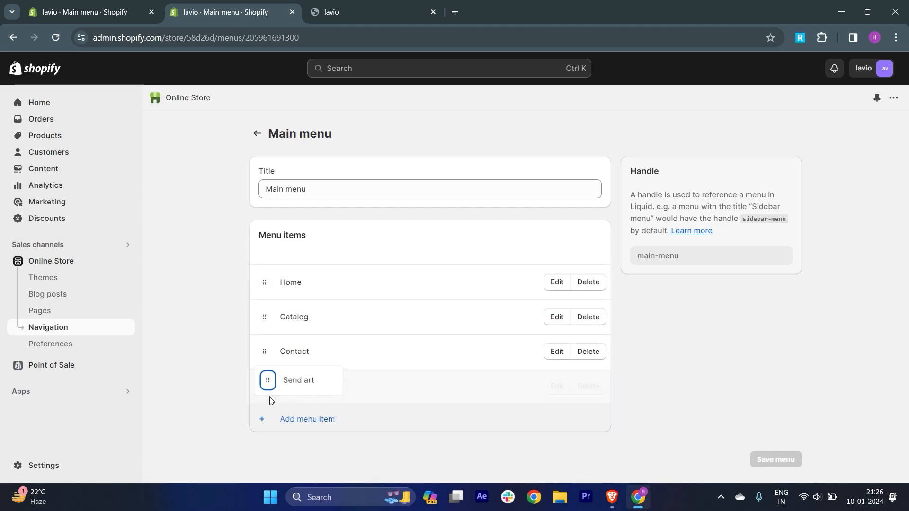
{"action": "left_click", "coordinate": [354, 4]}
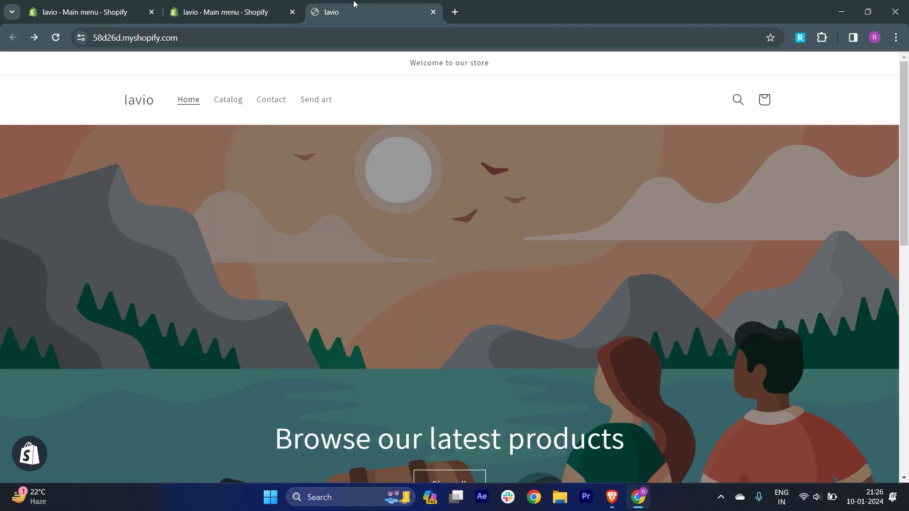
{"action": "left_click", "coordinate": [54, 40]}
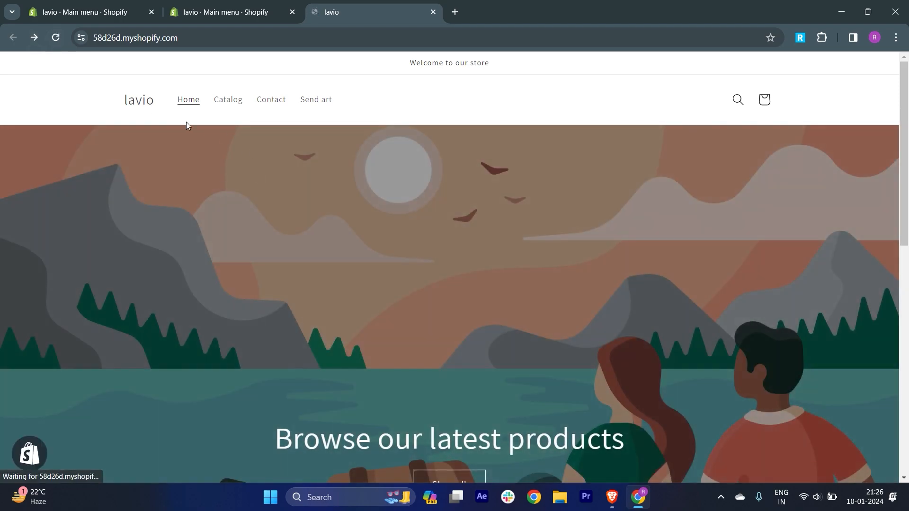
{"action": "left_click", "coordinate": [322, 105]}
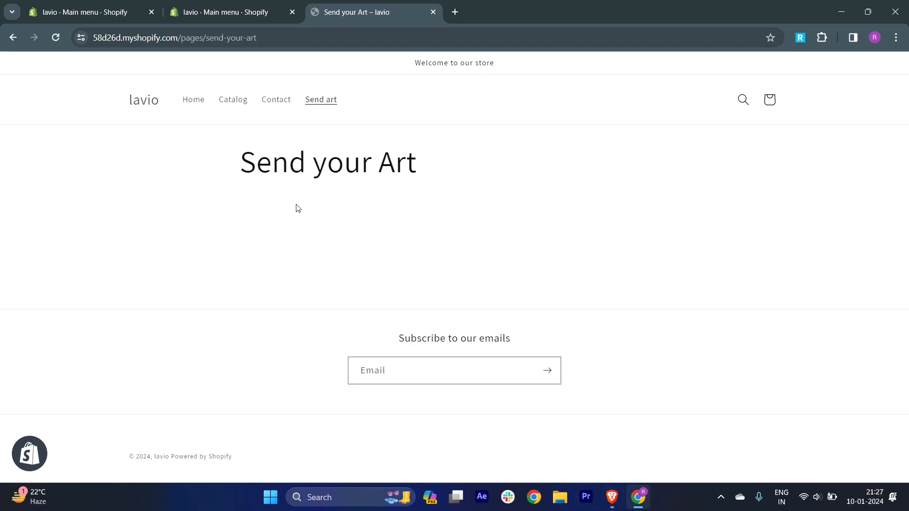
Close the duplicate Main menu tab and open the store's current Dawn theme for customizing
{"action": "left_click", "coordinate": [293, 13]}
{"action": "left_click", "coordinate": [89, 16]}
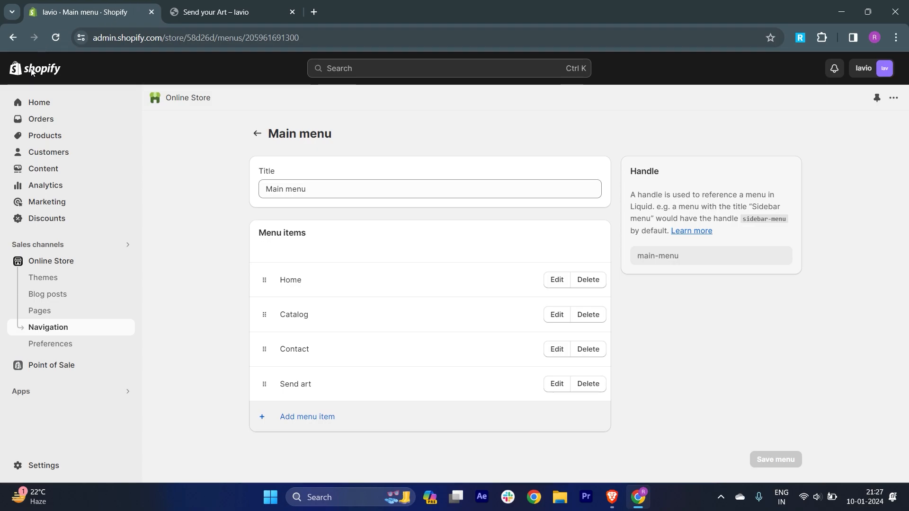
{"action": "left_click", "coordinate": [59, 264]}
{"action": "scroll", "coordinate": [416, 339], "scroll_direction": "down", "scroll_amount": 3}
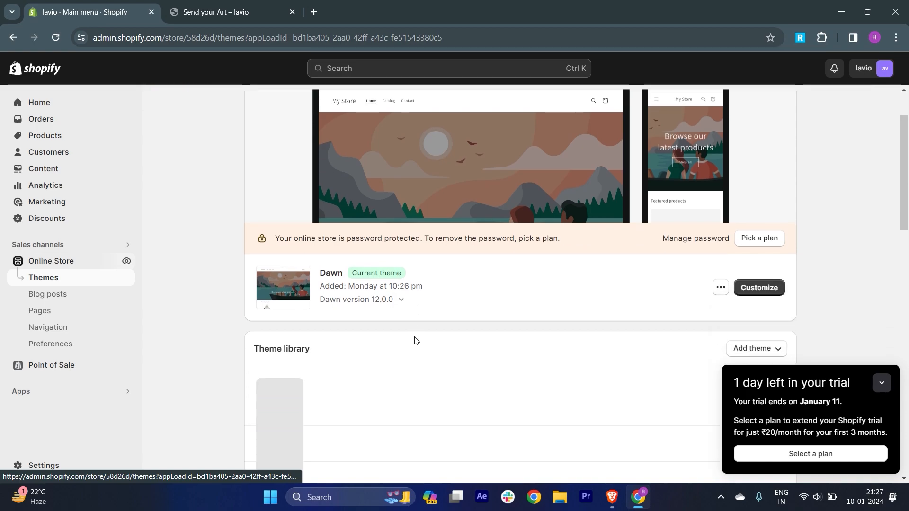
{"action": "scroll", "coordinate": [514, 328], "scroll_direction": "up", "scroll_amount": 2}
{"action": "scroll", "coordinate": [514, 328], "scroll_direction": "down", "scroll_amount": 1}
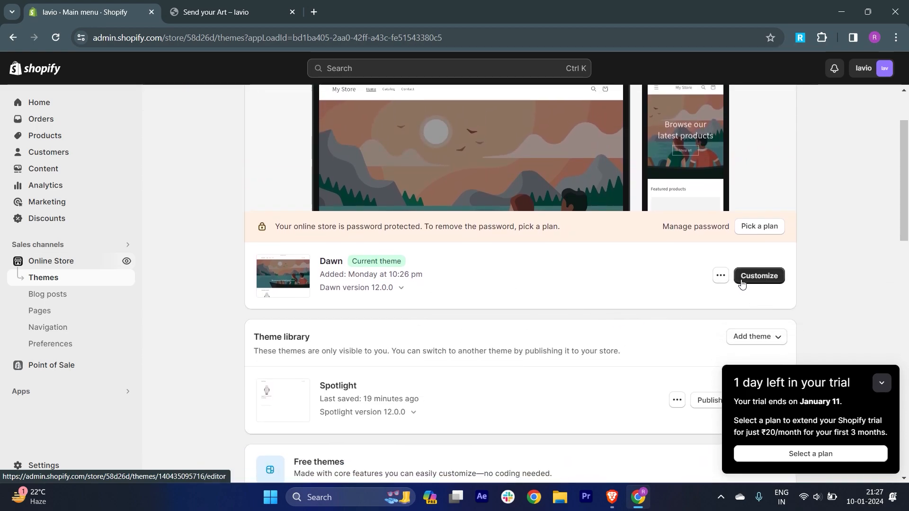
{"action": "left_click", "coordinate": [759, 276]}
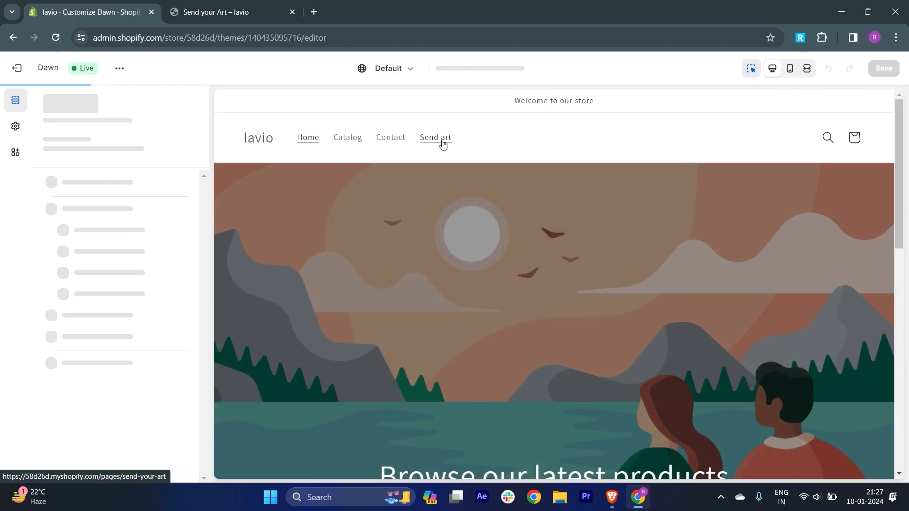
Show the Send your Art page in the theme preview and add a Contact form section to its template
{"action": "left_click", "coordinate": [442, 142]}
{"action": "left_click", "coordinate": [439, 138]}
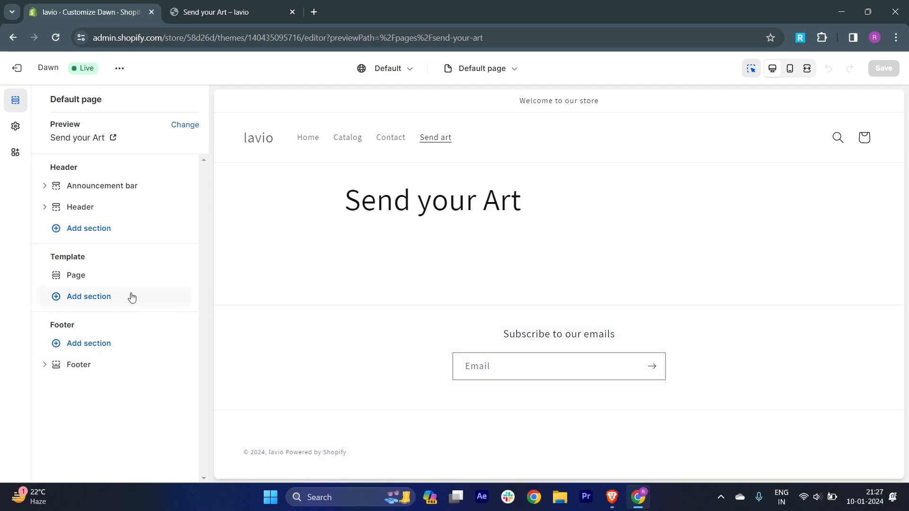
{"action": "left_click", "coordinate": [88, 299]}
{"action": "scroll", "coordinate": [246, 341], "scroll_direction": "down", "scroll_amount": 3}
{"action": "scroll", "coordinate": [251, 360], "scroll_direction": "down", "scroll_amount": 1}
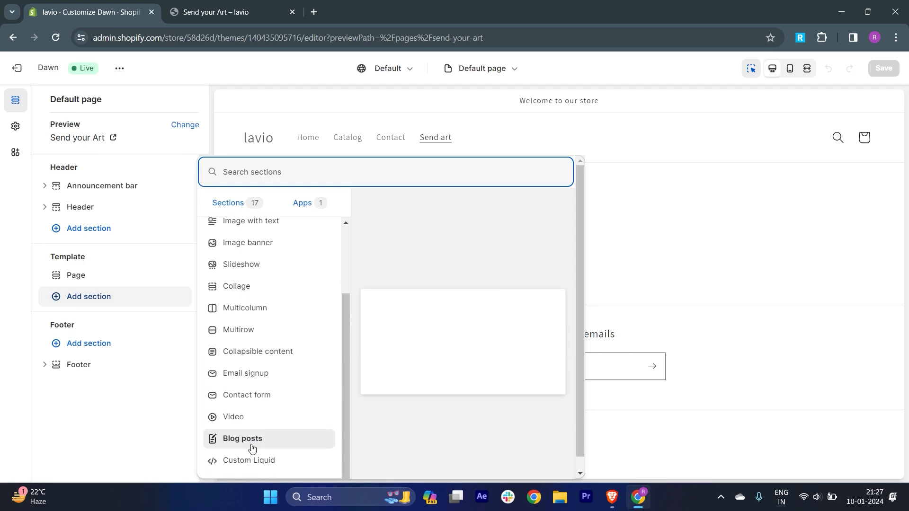
{"action": "scroll", "coordinate": [254, 413], "scroll_direction": "up", "scroll_amount": 1}
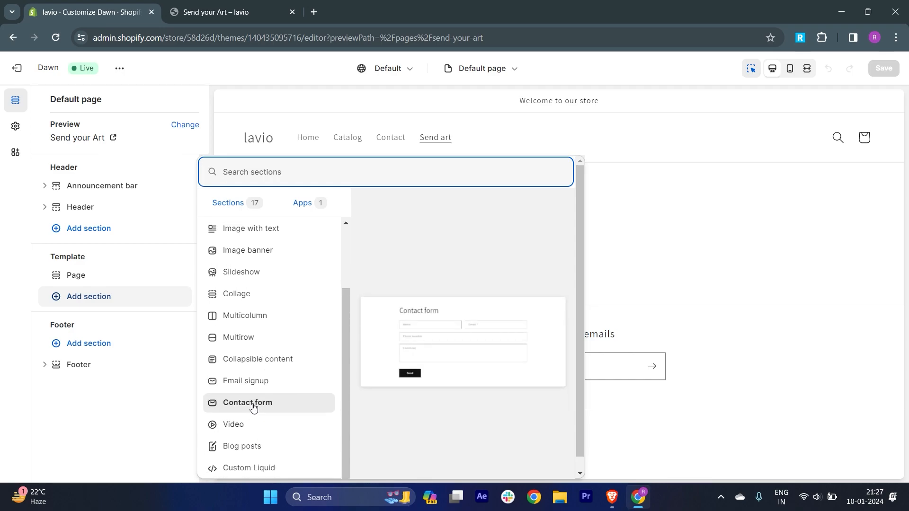
{"action": "scroll", "coordinate": [254, 407], "scroll_direction": "down", "scroll_amount": 1}
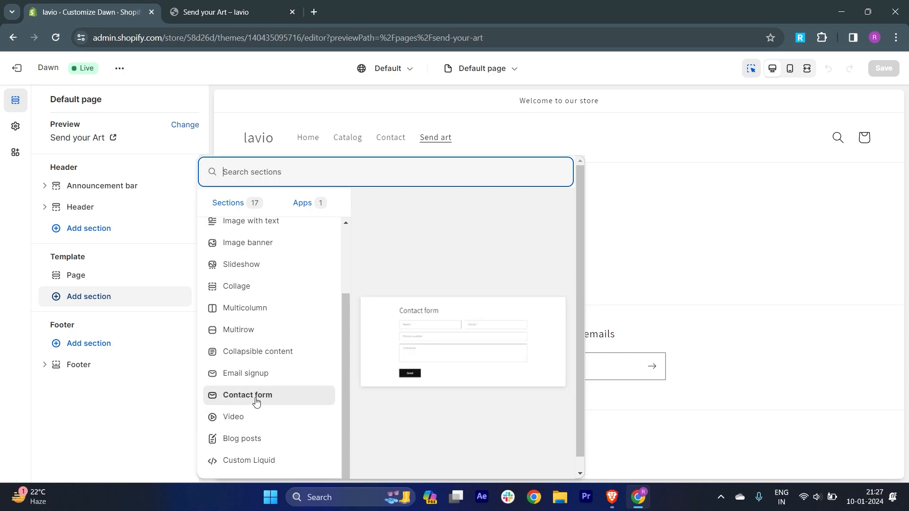
{"action": "left_click", "coordinate": [256, 402]}
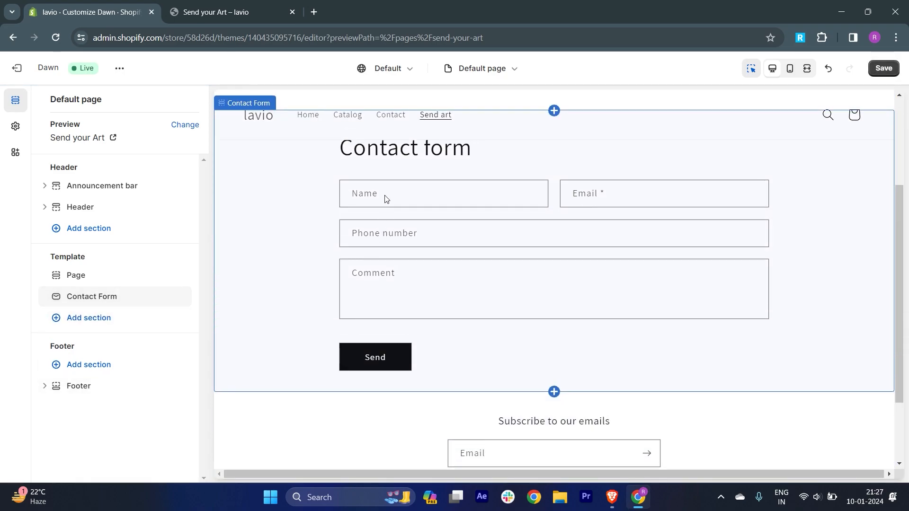
Examine the contact form's name, email, phone number and comment fields and its section settings on the Send your Art page
{"action": "left_click", "coordinate": [386, 199]}
{"action": "left_click", "coordinate": [382, 196]}
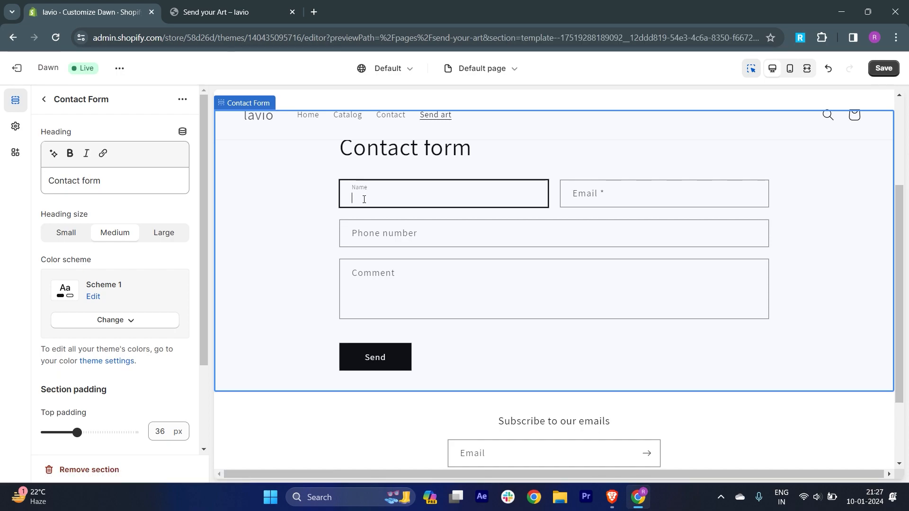
{"action": "left_click", "coordinate": [579, 198]}
{"action": "left_click", "coordinate": [407, 240]}
{"action": "left_click", "coordinate": [384, 286]}
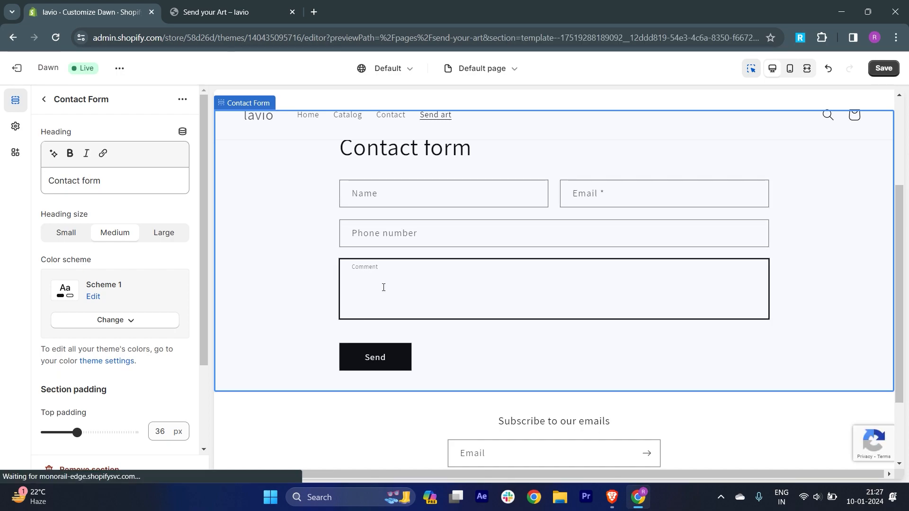
{"action": "scroll", "coordinate": [384, 288], "scroll_direction": "down", "scroll_amount": 2}
{"action": "scroll", "coordinate": [130, 374], "scroll_direction": "down", "scroll_amount": 2}
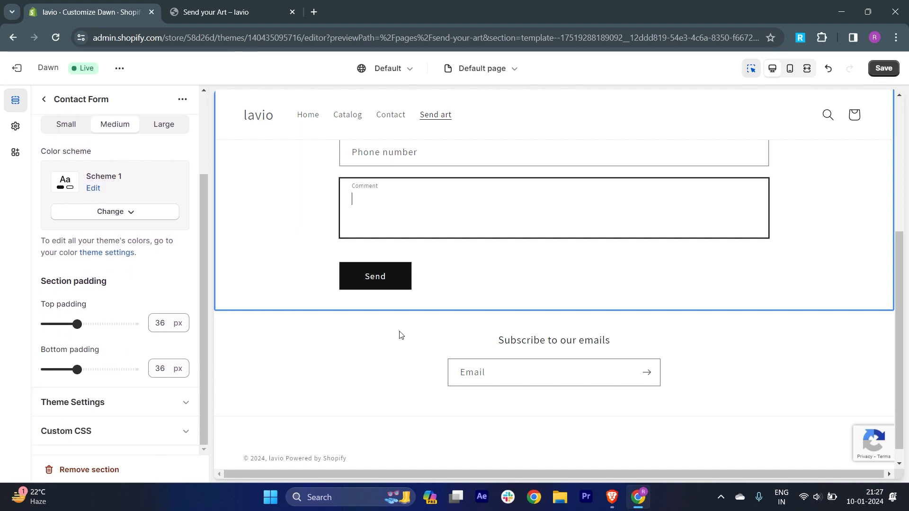
{"action": "scroll", "coordinate": [464, 264], "scroll_direction": "up", "scroll_amount": 2}
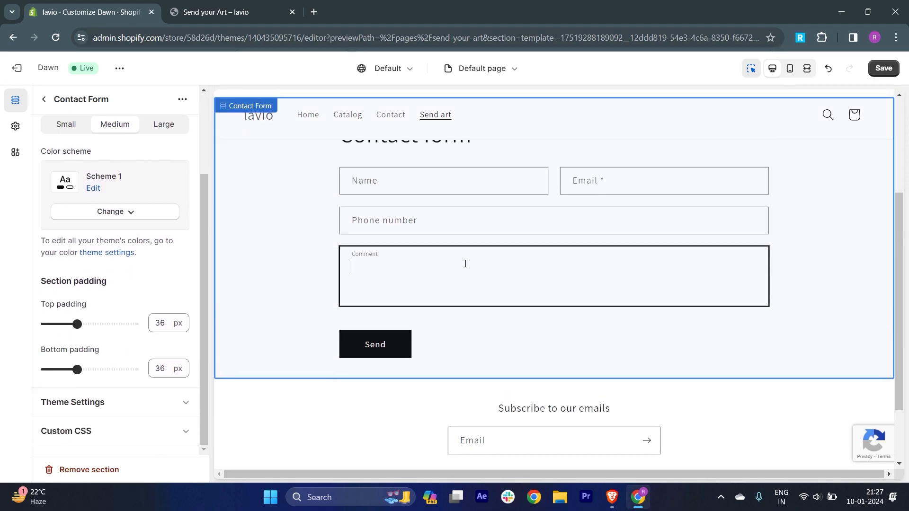
{"action": "scroll", "coordinate": [465, 263], "scroll_direction": "up", "scroll_amount": 1}
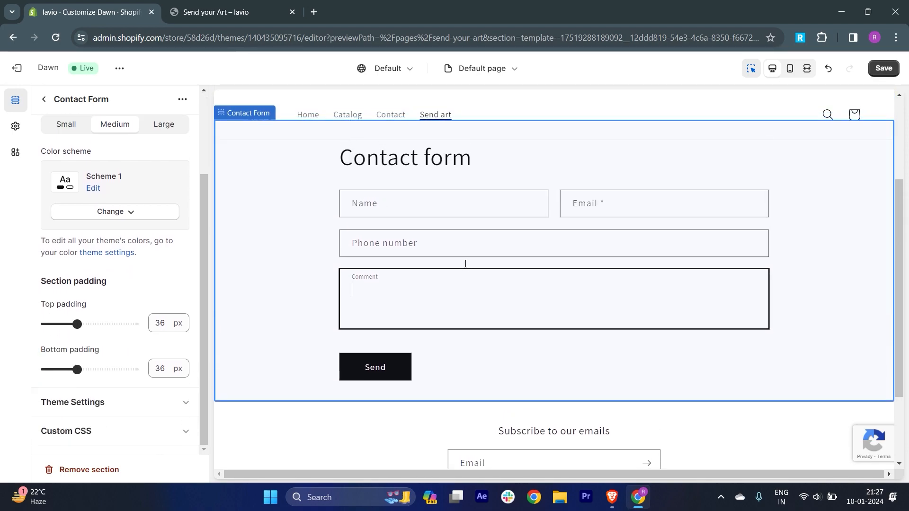
{"action": "scroll", "coordinate": [465, 264], "scroll_direction": "up", "scroll_amount": 2}
{"action": "scroll", "coordinate": [465, 264], "scroll_direction": "down", "scroll_amount": 2}
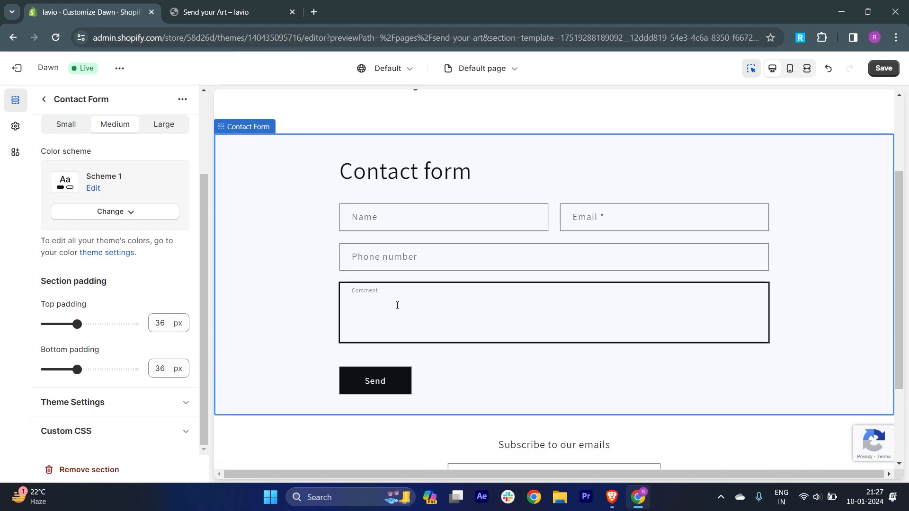
{"action": "scroll", "coordinate": [453, 317], "scroll_direction": "down", "scroll_amount": 3}
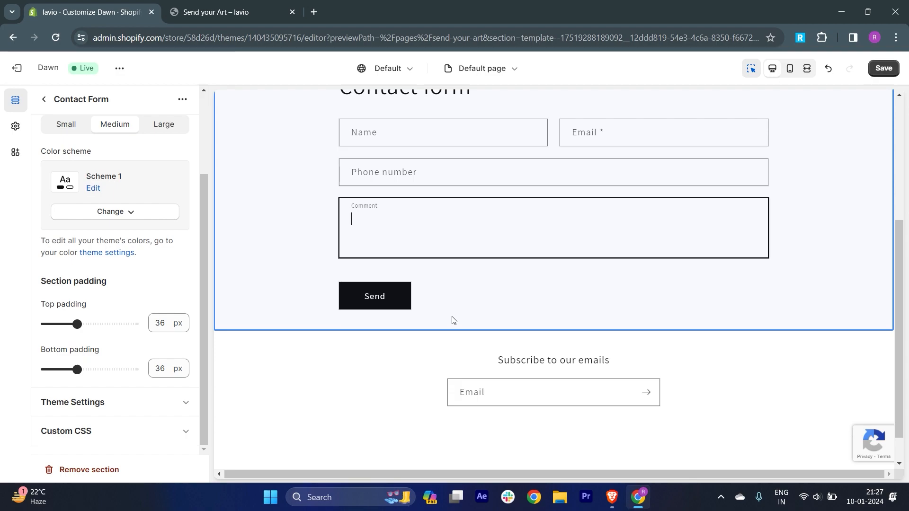
{"action": "scroll", "coordinate": [452, 321], "scroll_direction": "down", "scroll_amount": 1}
{"action": "scroll", "coordinate": [270, 192], "scroll_direction": "up", "scroll_amount": 3}
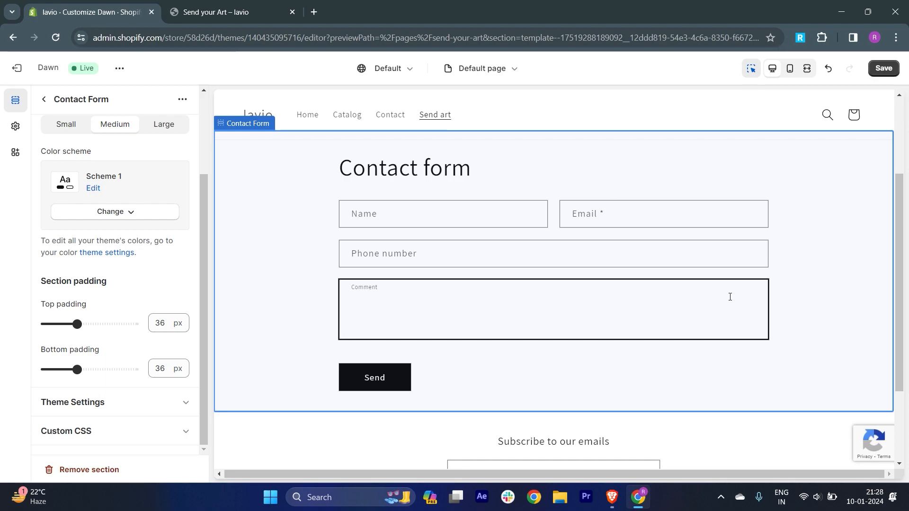
{"action": "scroll", "coordinate": [509, 197], "scroll_direction": "up", "scroll_amount": 3}
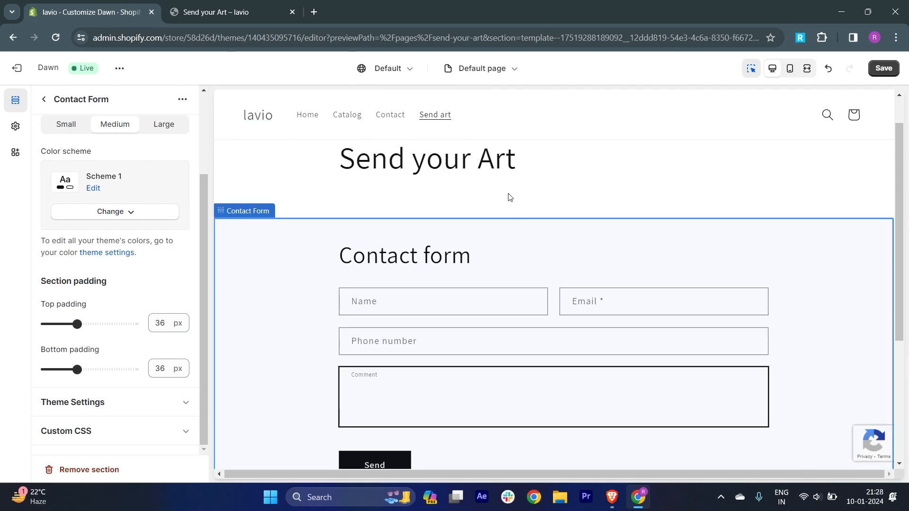
Close the storefront tab and leave the theme editor for the themes page without saving the contact form section
{"action": "left_click", "coordinate": [209, 11]}
{"action": "left_click", "coordinate": [292, 12]}
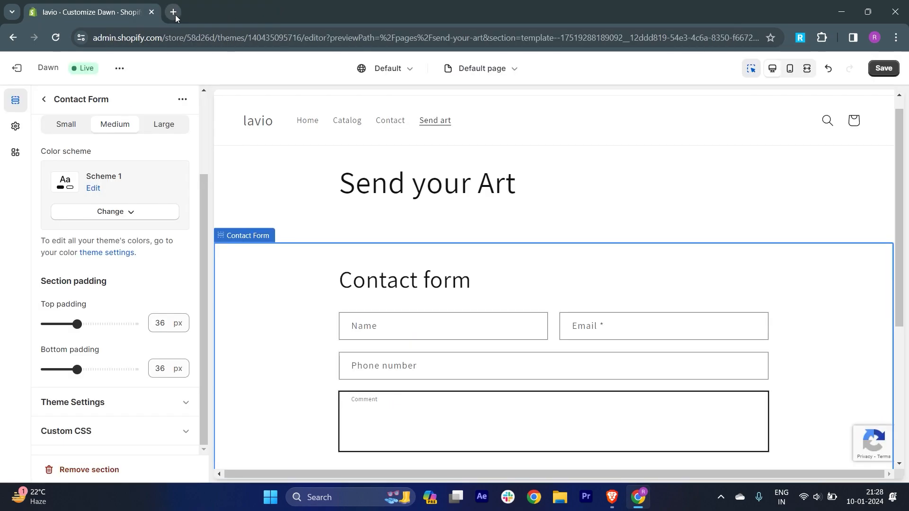
{"action": "left_click", "coordinate": [13, 38]}
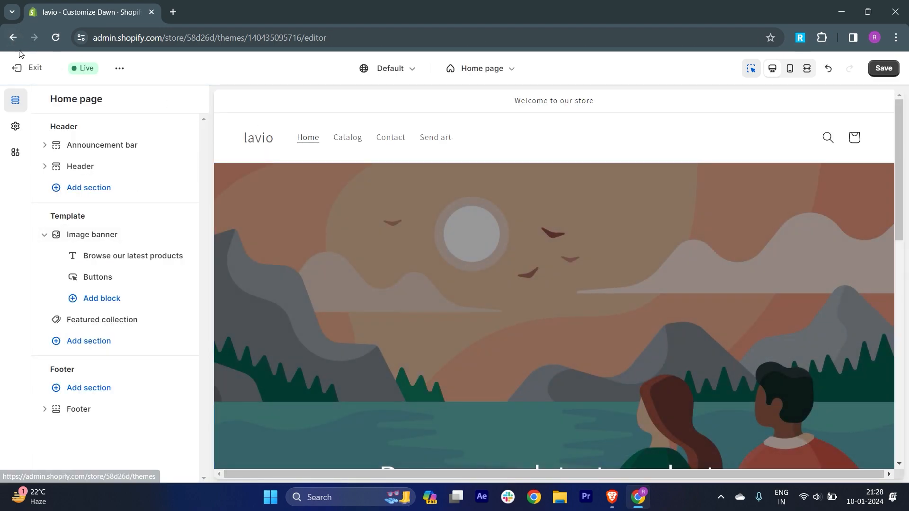
{"action": "left_click", "coordinate": [15, 45]}
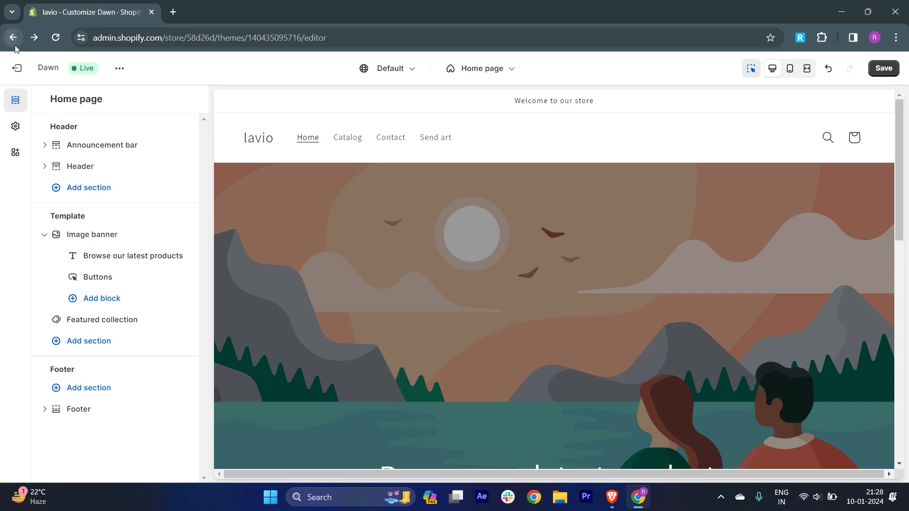
{"action": "left_click", "coordinate": [15, 45]}
{"action": "left_click", "coordinate": [589, 308]}
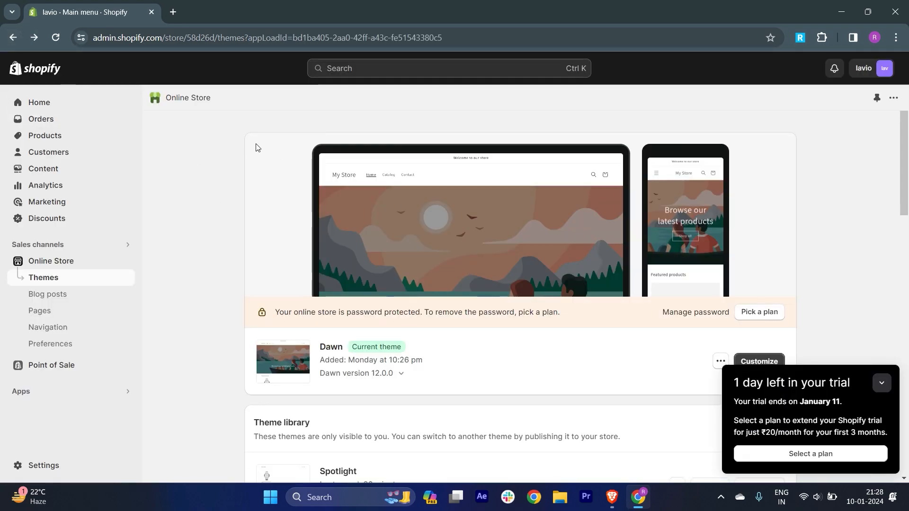
Bring up the store's recommended apps from the admin search and go on to the Shopify App Store
{"action": "left_click", "coordinate": [340, 68]}
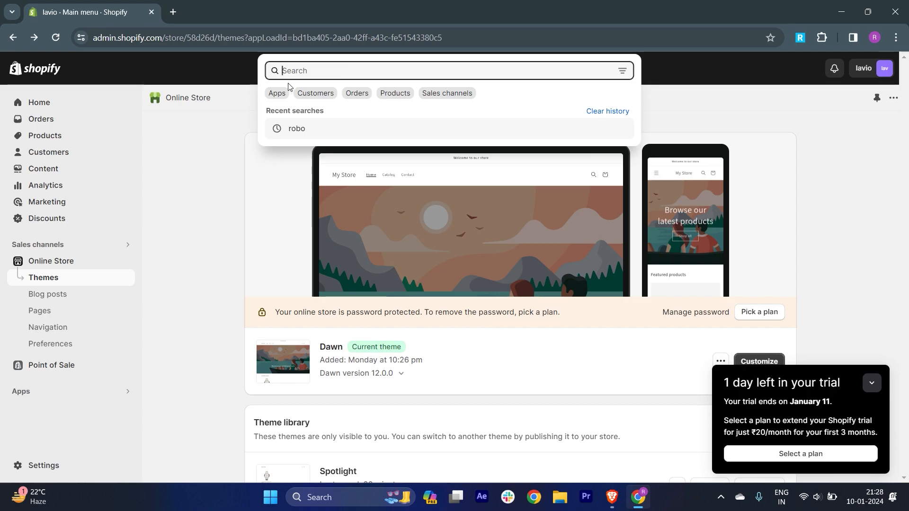
{"action": "left_click", "coordinate": [277, 95]}
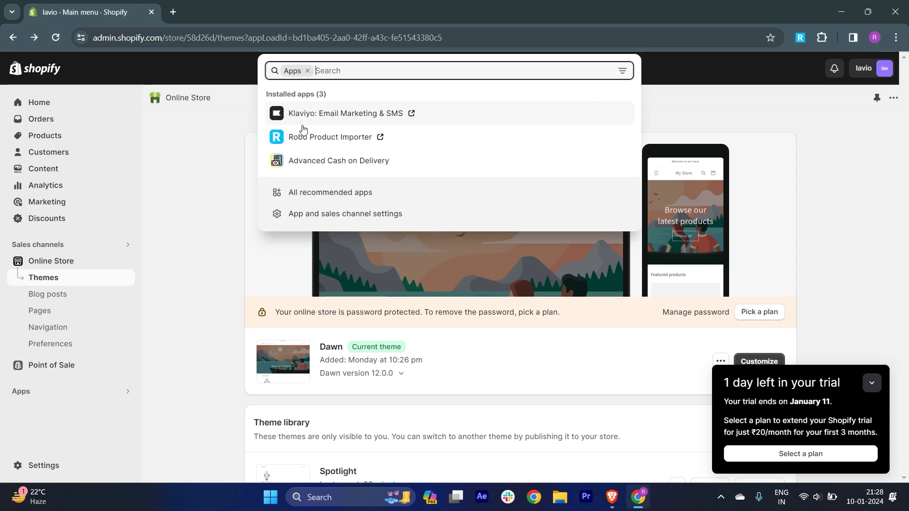
{"action": "left_click", "coordinate": [330, 197]}
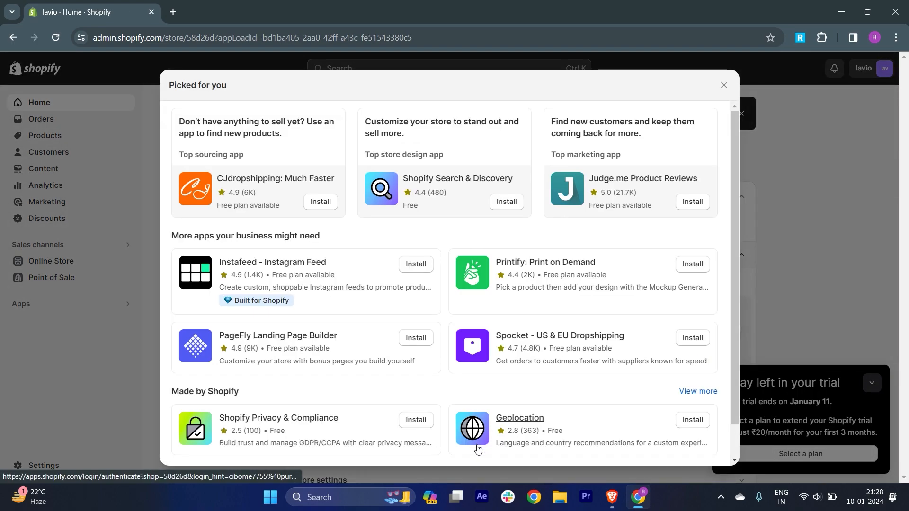
{"action": "scroll", "coordinate": [473, 448], "scroll_direction": "down", "scroll_amount": 1}
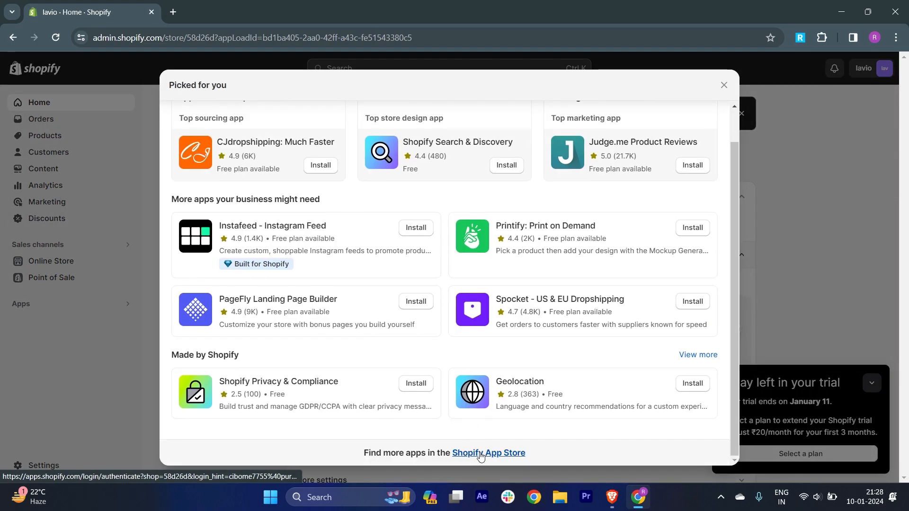
{"action": "left_click", "coordinate": [480, 454]}
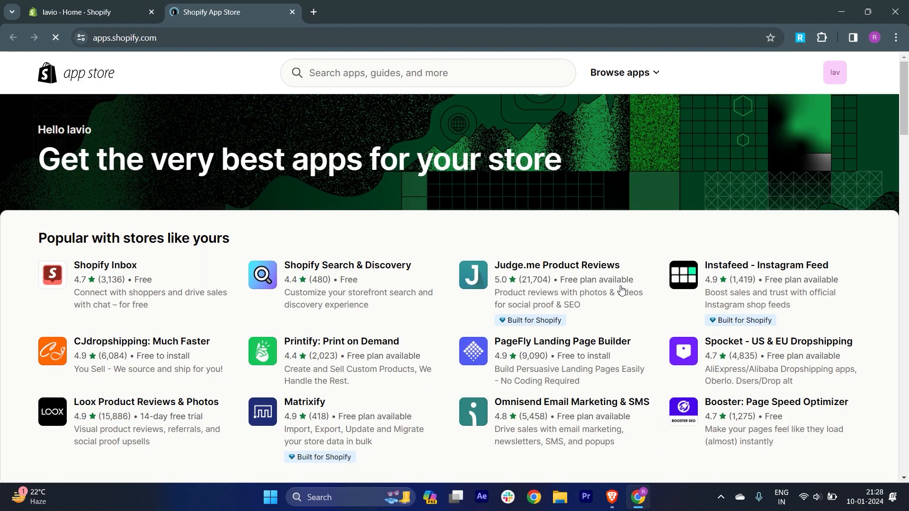
Search the Shopify App Store for "forms"
{"action": "scroll", "coordinate": [347, 306], "scroll_direction": "down", "scroll_amount": 10}
{"action": "scroll", "coordinate": [347, 307], "scroll_direction": "up", "scroll_amount": 8}
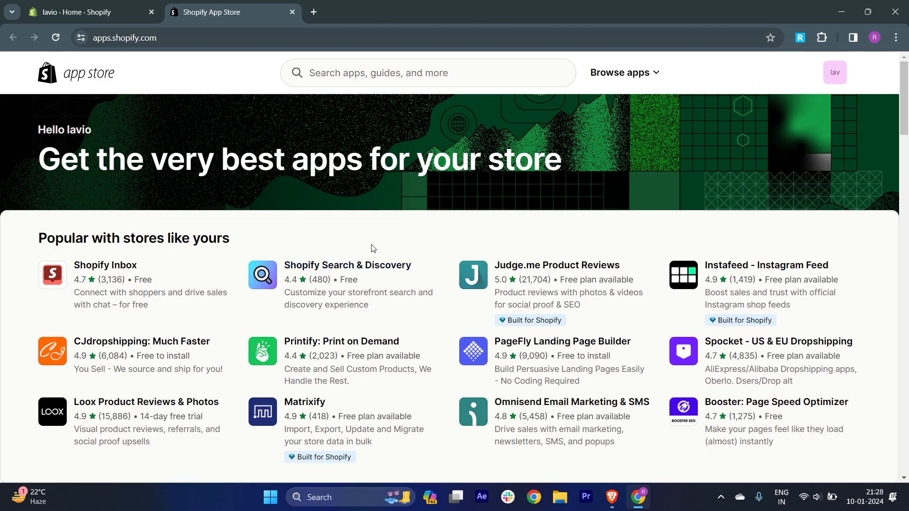
{"action": "scroll", "coordinate": [372, 247], "scroll_direction": "down", "scroll_amount": 4}
{"action": "scroll", "coordinate": [372, 247], "scroll_direction": "up", "scroll_amount": 4}
{"action": "scroll", "coordinate": [371, 247], "scroll_direction": "down", "scroll_amount": 7}
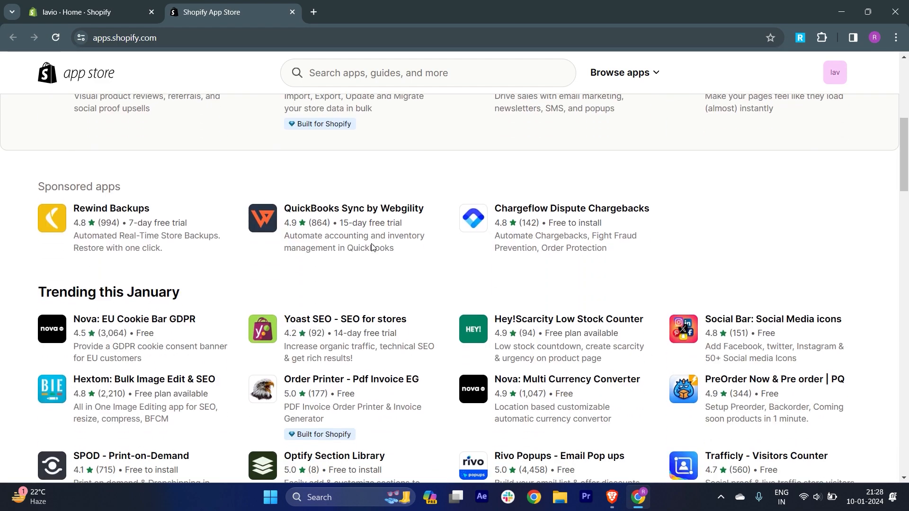
{"action": "scroll", "coordinate": [372, 247], "scroll_direction": "up", "scroll_amount": 7}
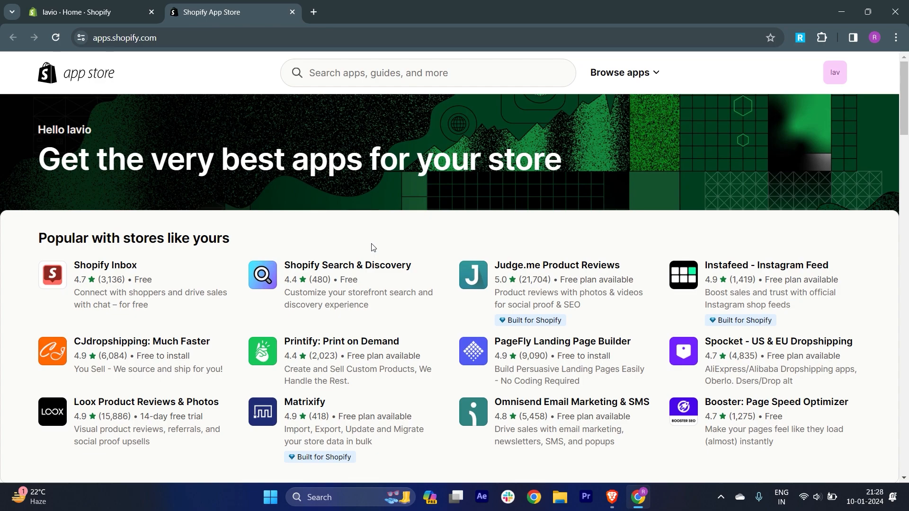
{"action": "left_click", "coordinate": [415, 75]}
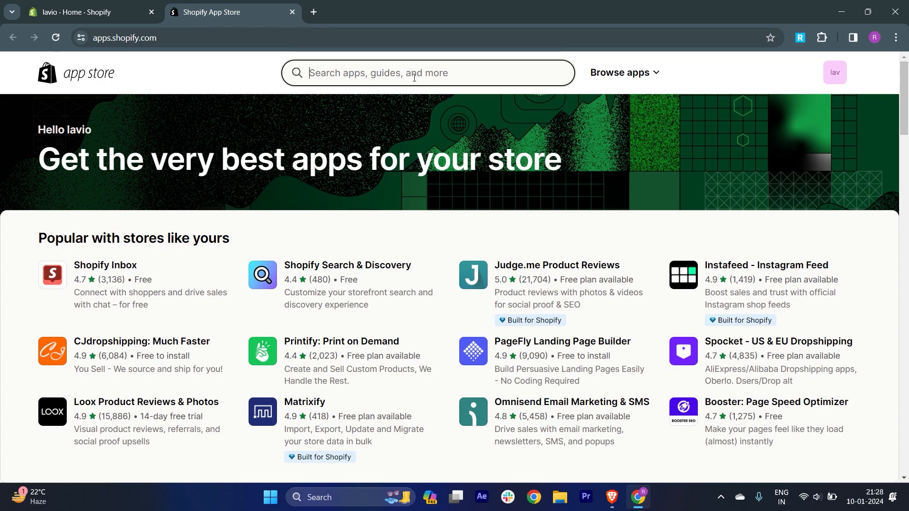
{"action": "type", "text": "forms"}
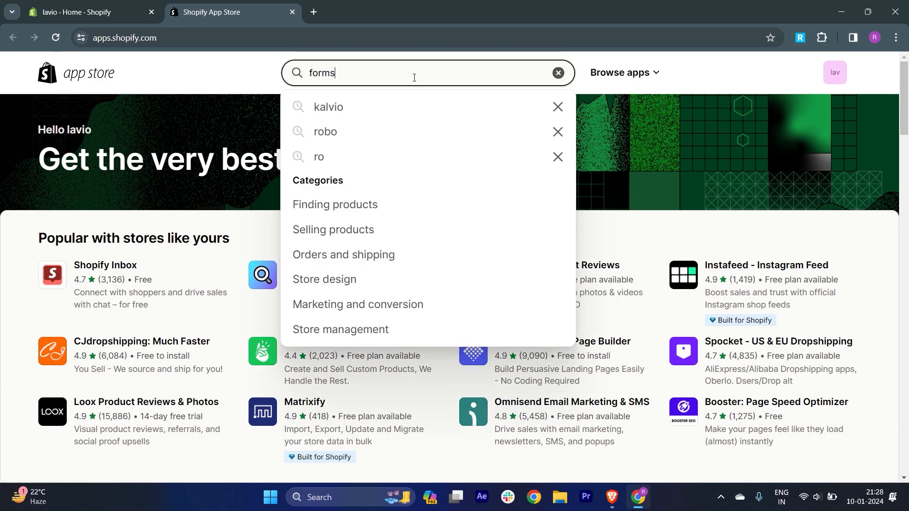
{"action": "key", "text": "Return"}
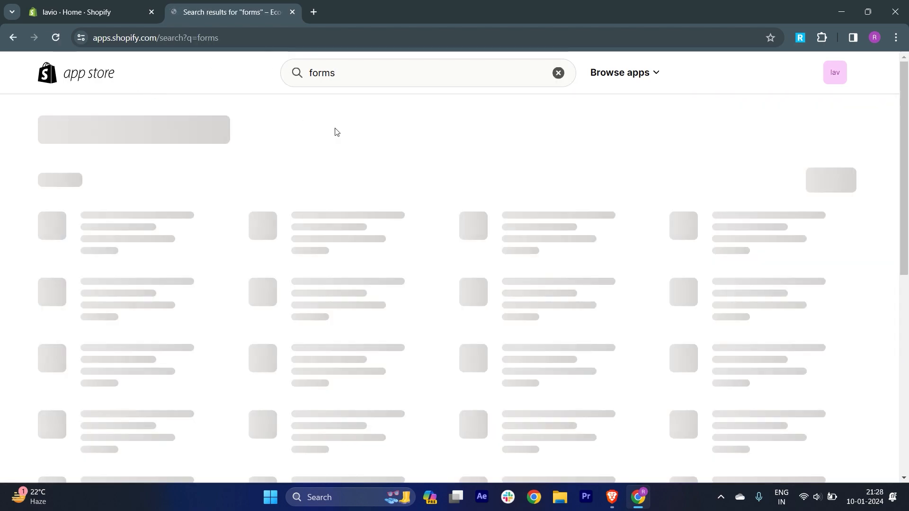
Look through the form app results and open the Hulk Form Builder listing
{"action": "scroll", "coordinate": [327, 201], "scroll_direction": "down", "scroll_amount": 1}
{"action": "scroll", "coordinate": [324, 205], "scroll_direction": "up", "scroll_amount": 1}
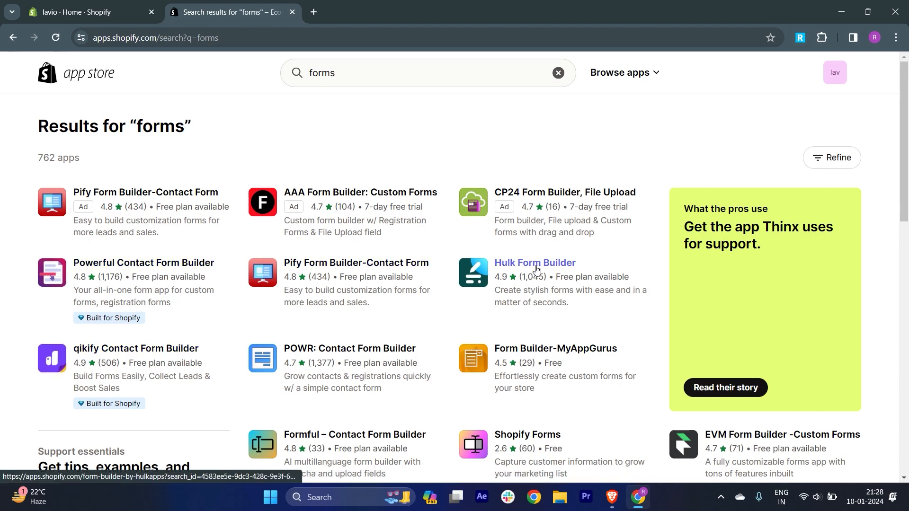
{"action": "scroll", "coordinate": [537, 270], "scroll_direction": "down", "scroll_amount": 7}
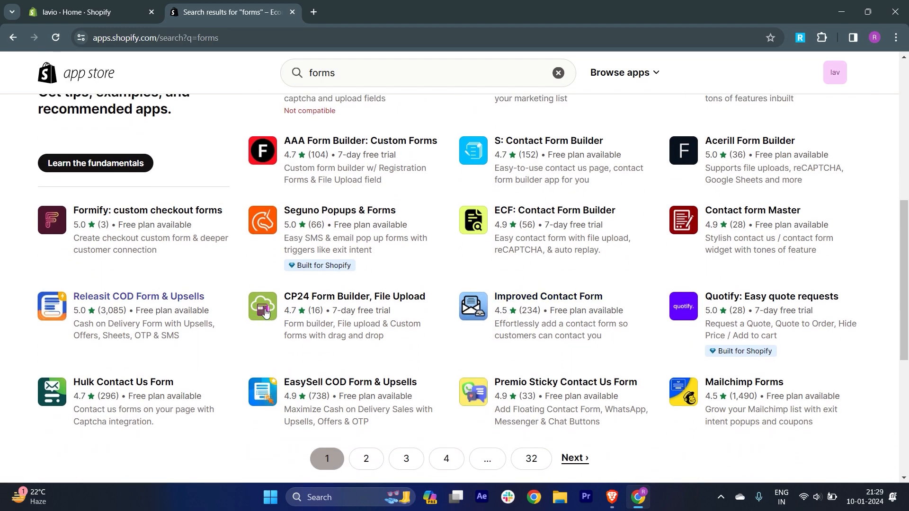
{"action": "scroll", "coordinate": [260, 312], "scroll_direction": "up", "scroll_amount": 8}
{"action": "left_click", "coordinate": [546, 268]}
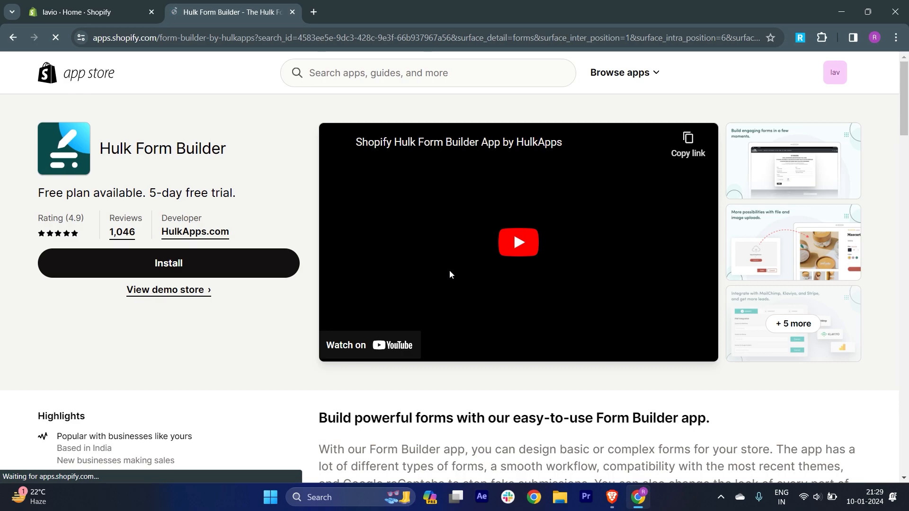
Install Hulk Form Builder on the store after reviewing the personal data access it requests
{"action": "scroll", "coordinate": [451, 275], "scroll_direction": "down", "scroll_amount": 1}
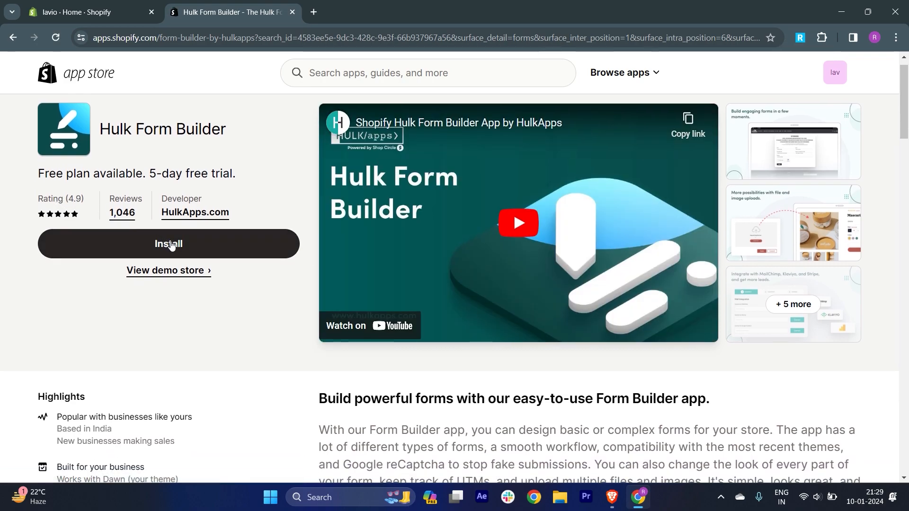
{"action": "scroll", "coordinate": [171, 244], "scroll_direction": "up", "scroll_amount": 1}
{"action": "left_click", "coordinate": [126, 272]}
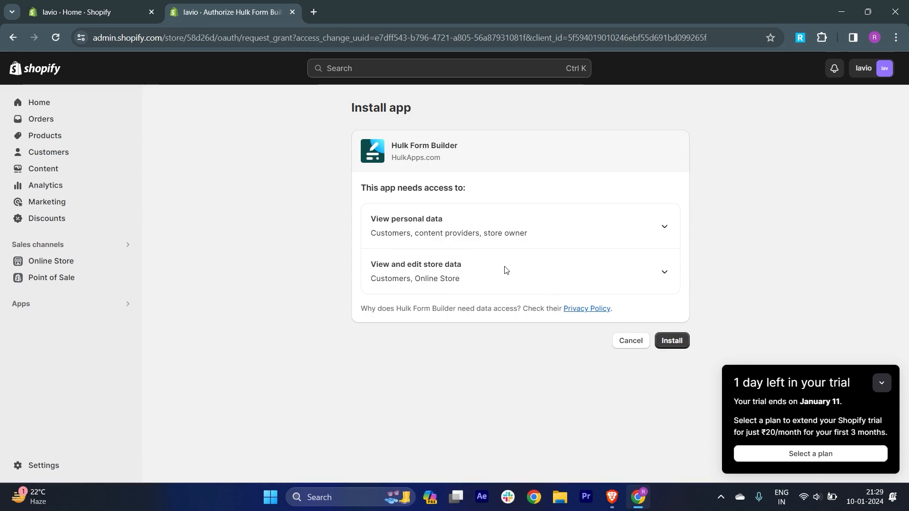
{"action": "left_click", "coordinate": [663, 231]}
{"action": "left_click", "coordinate": [668, 230]}
{"action": "left_click", "coordinate": [664, 341]}
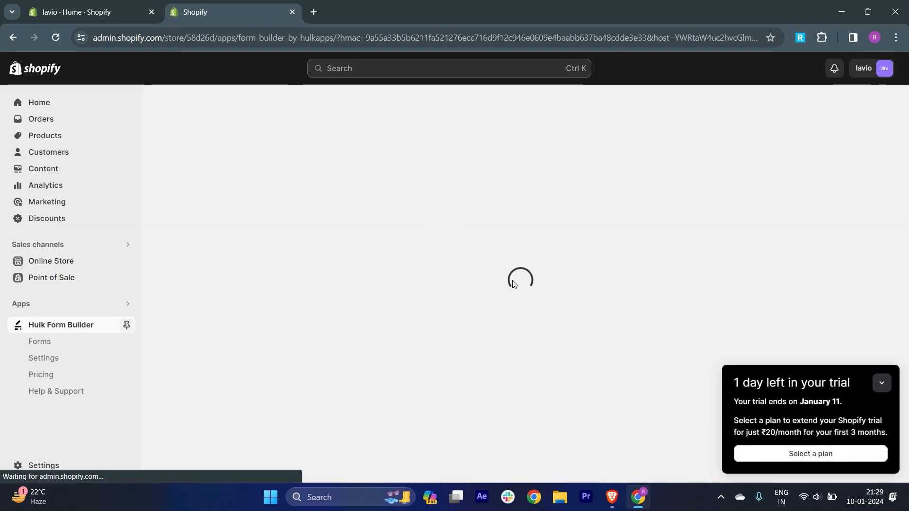
Accept Hulk Form Builder's terms and choose the first plan in its pricing comparison, reloading the app page if it stays blank
{"action": "left_click", "coordinate": [882, 387]}
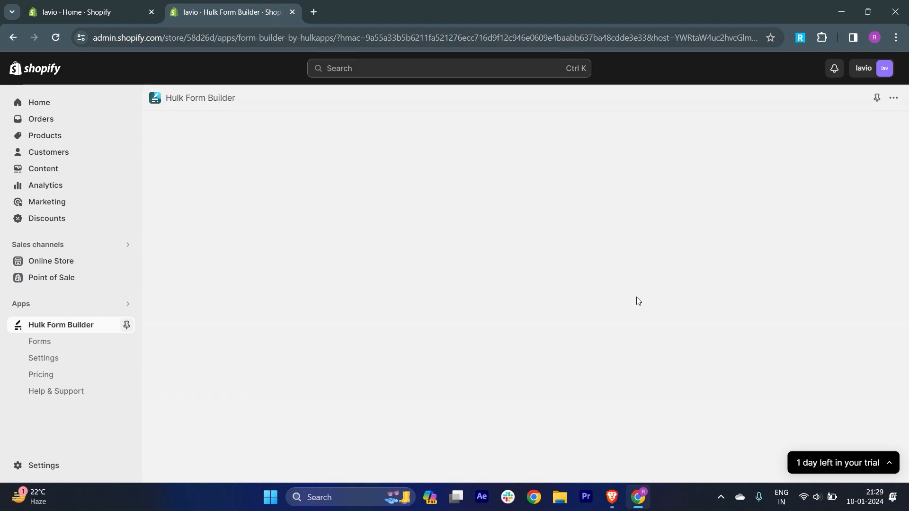
{"action": "left_click", "coordinate": [205, 314]}
{"action": "left_click", "coordinate": [228, 345]}
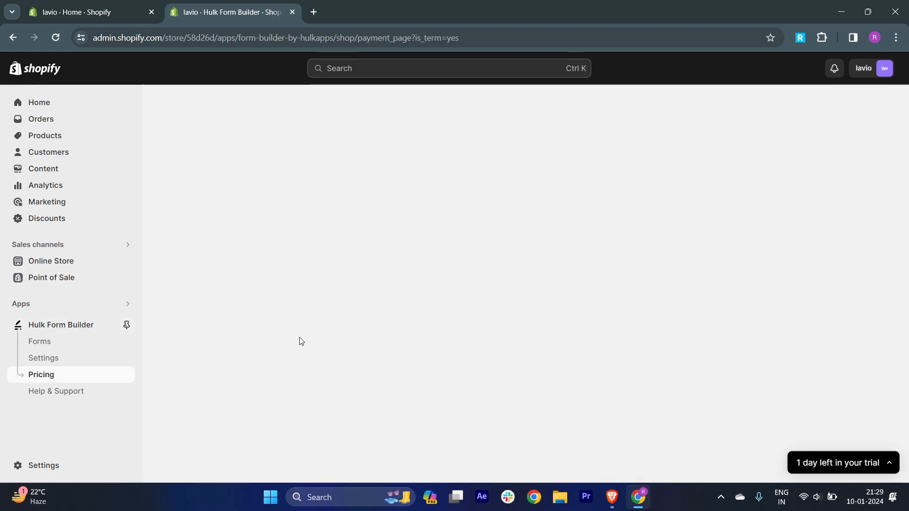
{"action": "left_click", "coordinate": [485, 457]}
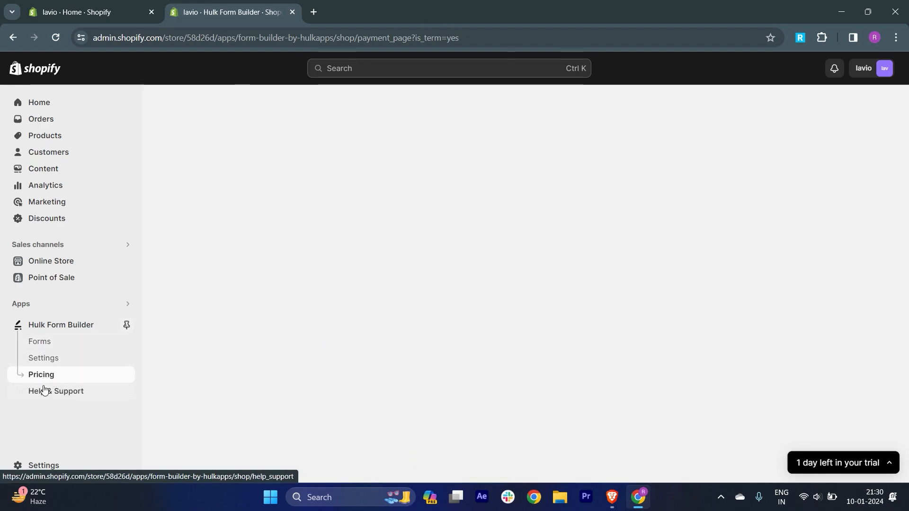
{"action": "left_click", "coordinate": [40, 345]}
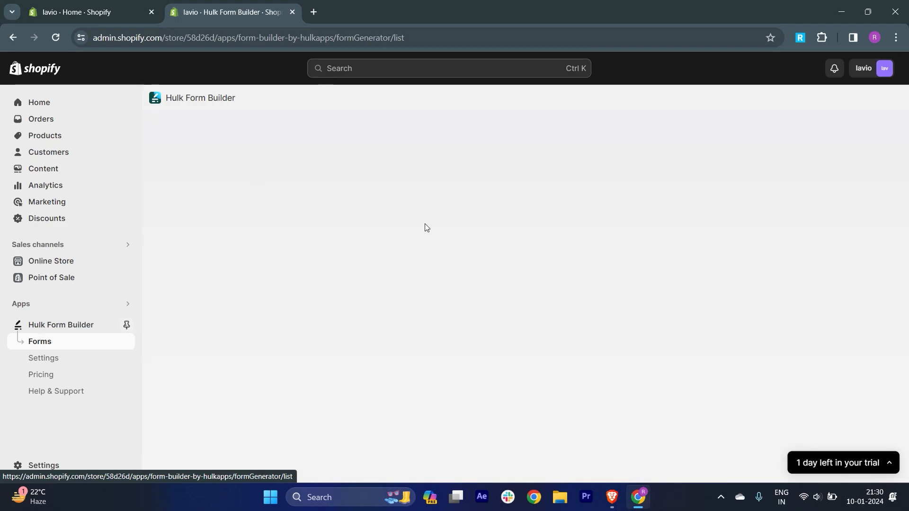
{"action": "left_click", "coordinate": [55, 38]}
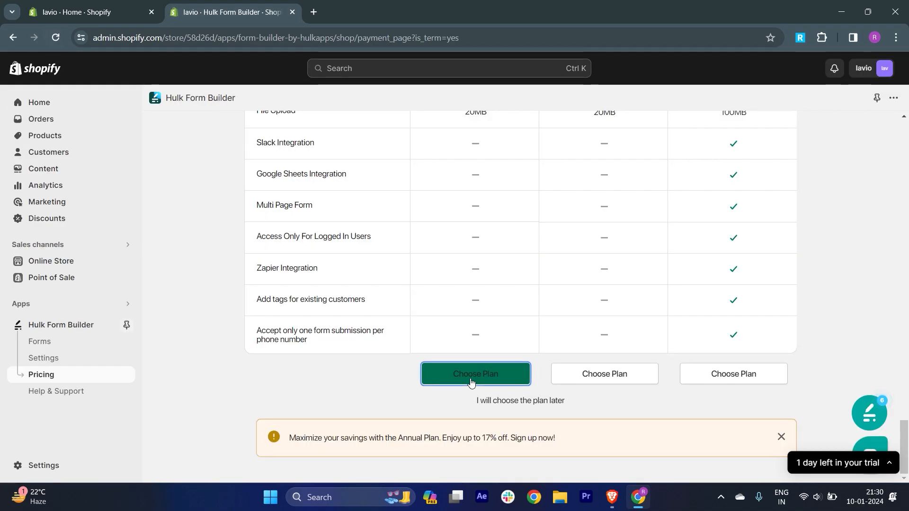
{"action": "left_click", "coordinate": [471, 379]}
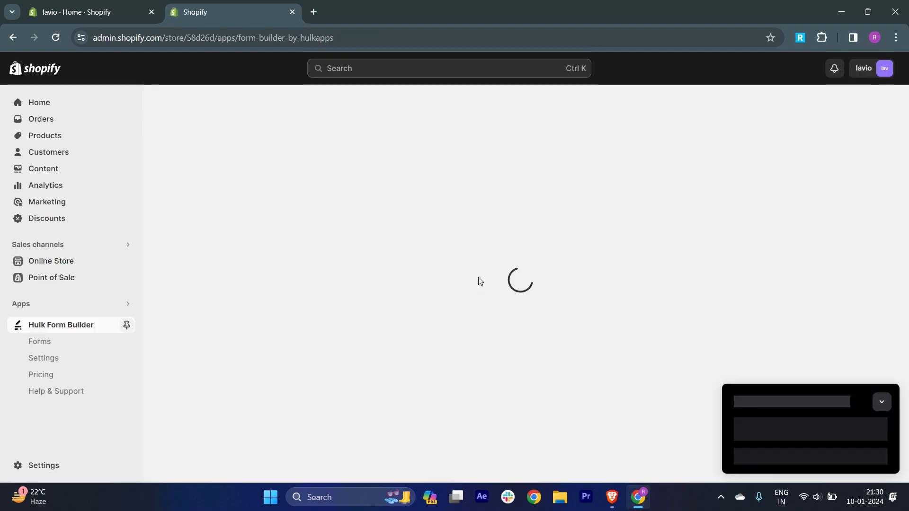
Collapse the trial notice and start a new form from the Form Builder welcome page
{"action": "left_click", "coordinate": [882, 381]}
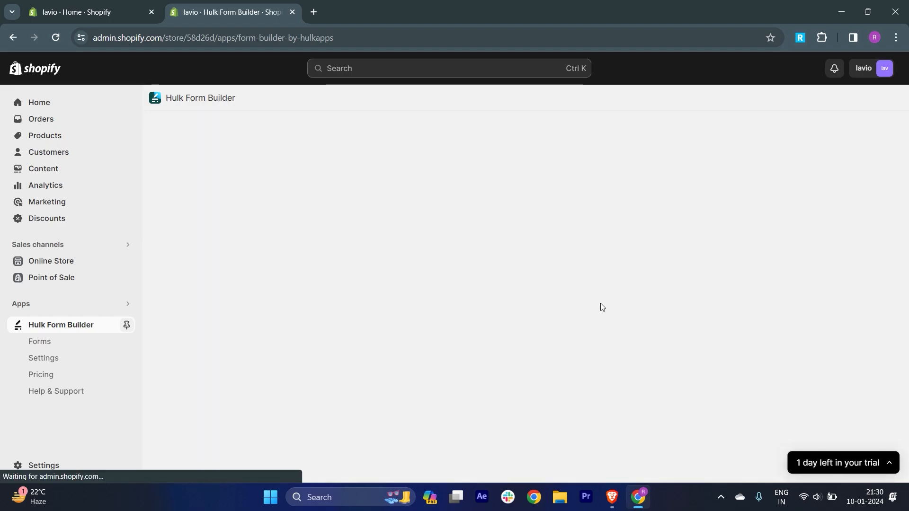
{"action": "scroll", "coordinate": [571, 301], "scroll_direction": "down", "scroll_amount": 2}
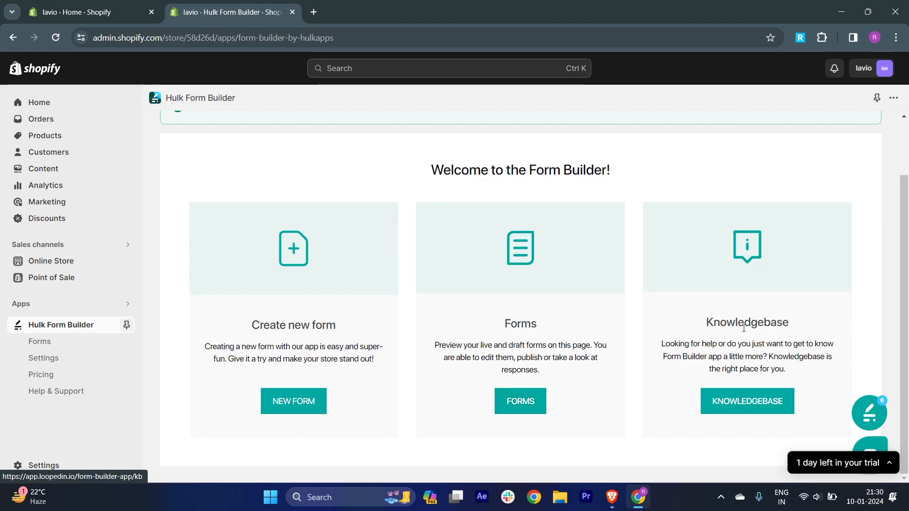
{"action": "left_click", "coordinate": [307, 410]}
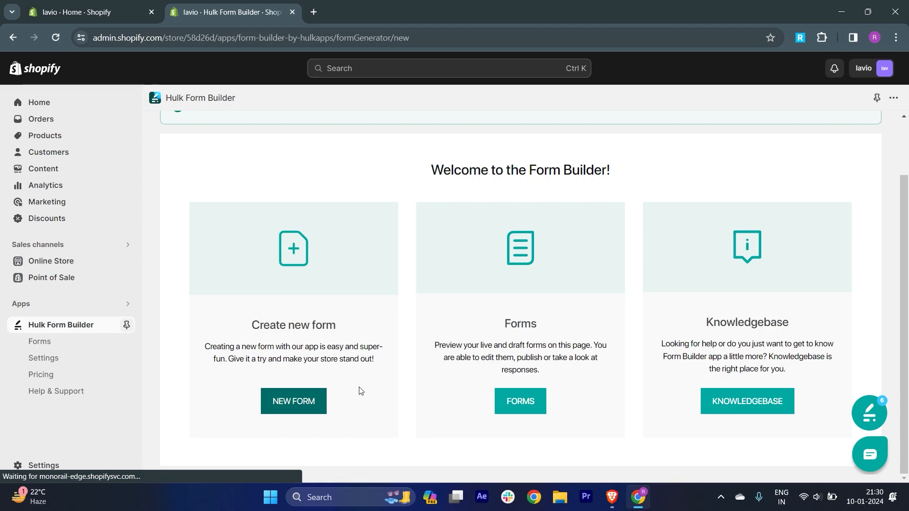
{"action": "left_click", "coordinate": [292, 406]}
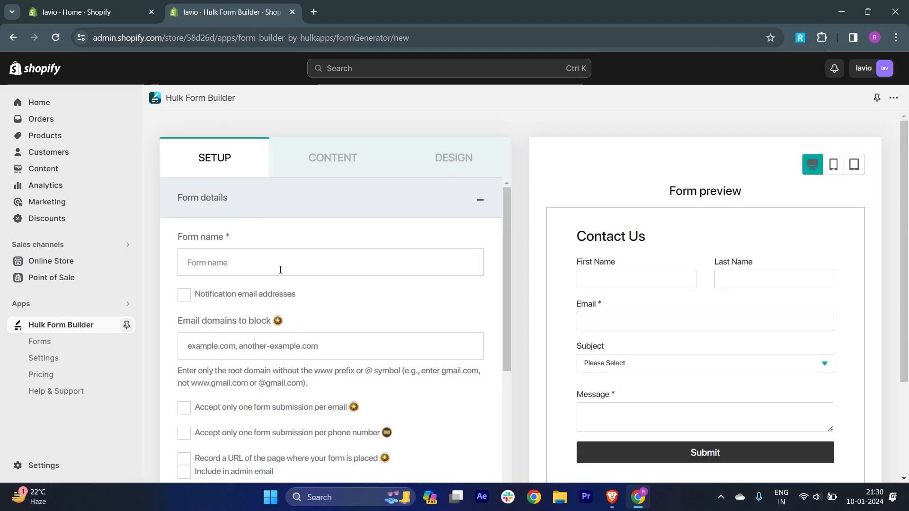
Examine the new form's setup options, including form name, notification emails, blocked domains and submission limits
{"action": "left_click", "coordinate": [214, 261]}
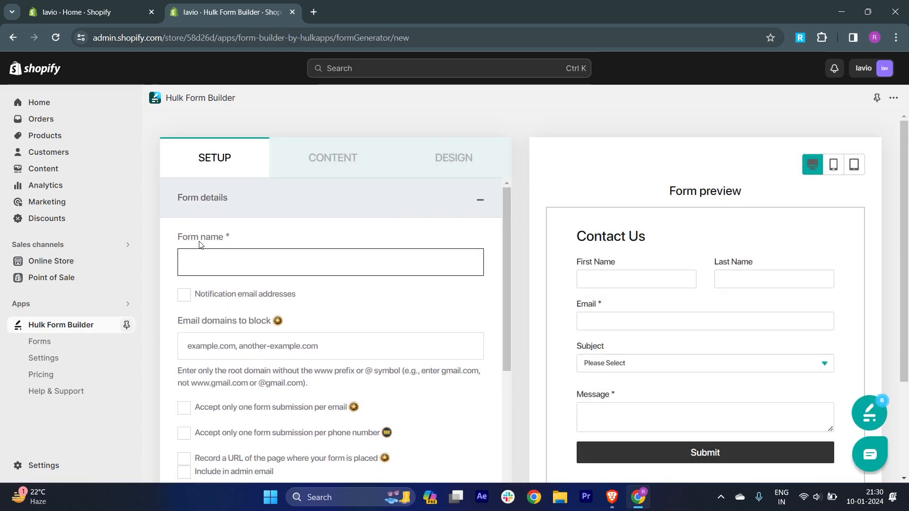
{"action": "scroll", "coordinate": [225, 286], "scroll_direction": "down", "scroll_amount": 1}
{"action": "scroll", "coordinate": [228, 326], "scroll_direction": "down", "scroll_amount": 1}
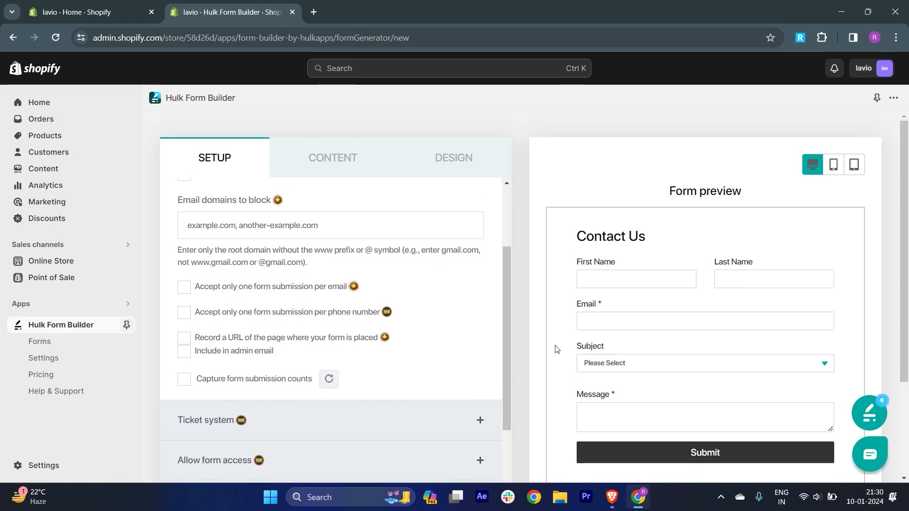
{"action": "scroll", "coordinate": [605, 272], "scroll_direction": "down", "scroll_amount": 2}
{"action": "scroll", "coordinate": [695, 165], "scroll_direction": "up", "scroll_amount": 2}
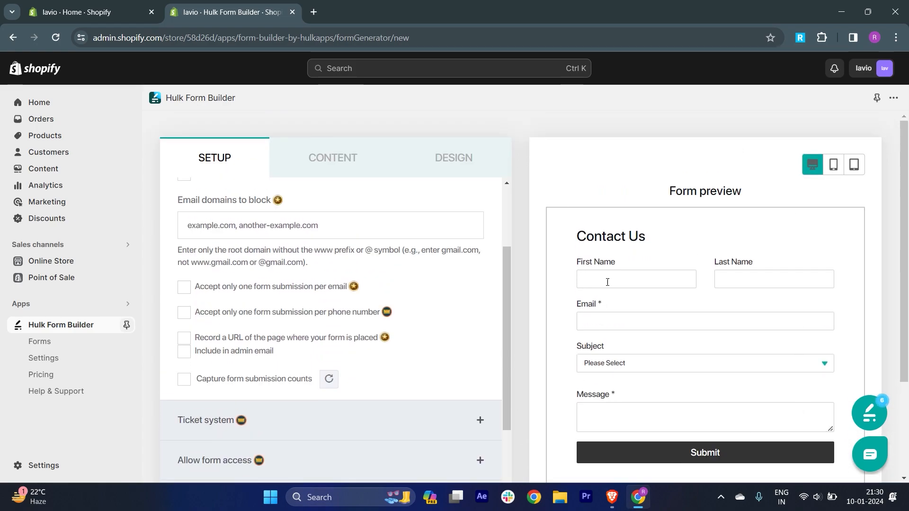
{"action": "scroll", "coordinate": [383, 197], "scroll_direction": "up", "scroll_amount": 1}
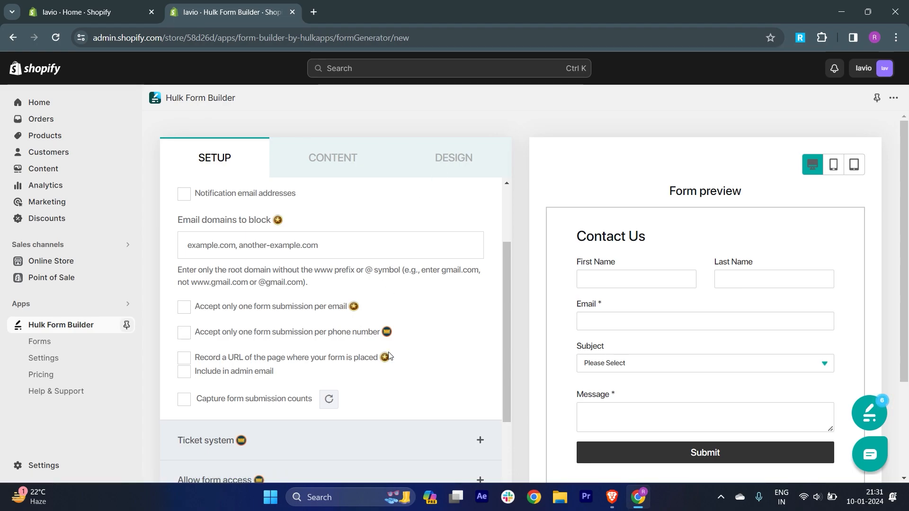
{"action": "scroll", "coordinate": [392, 355], "scroll_direction": "up", "scroll_amount": 1}
Preview the Contact Us form in the mobile and tablet layouts
{"action": "left_click", "coordinate": [835, 165]}
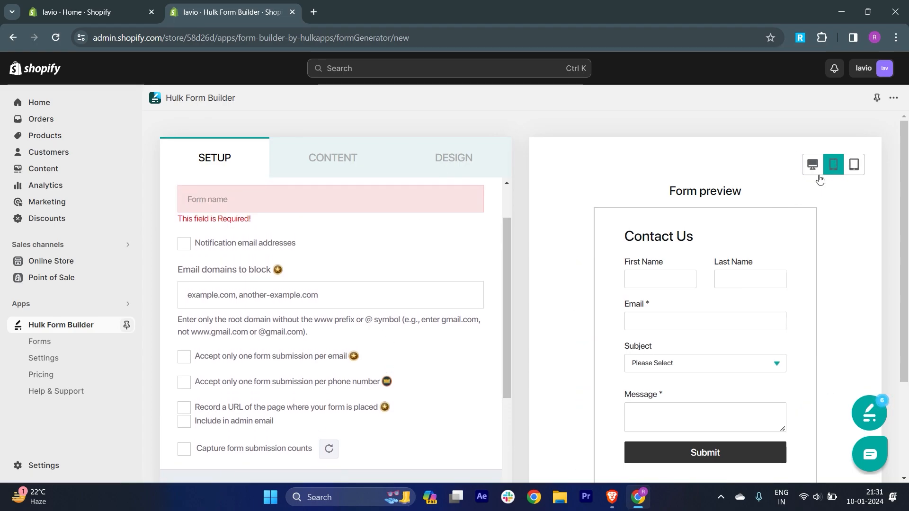
{"action": "left_click", "coordinate": [854, 166]}
{"action": "left_click", "coordinate": [835, 165]}
{"action": "left_click", "coordinate": [853, 167]}
{"action": "scroll", "coordinate": [278, 197], "scroll_direction": "up", "scroll_amount": 2}
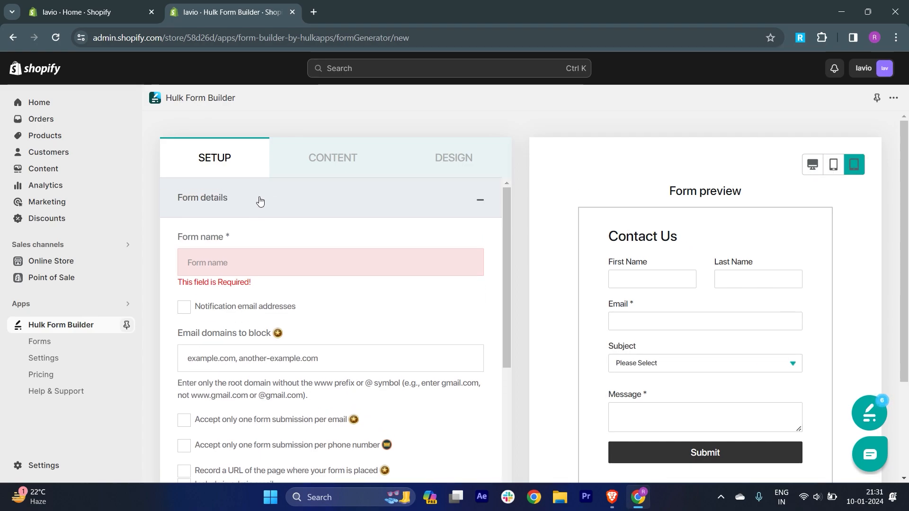